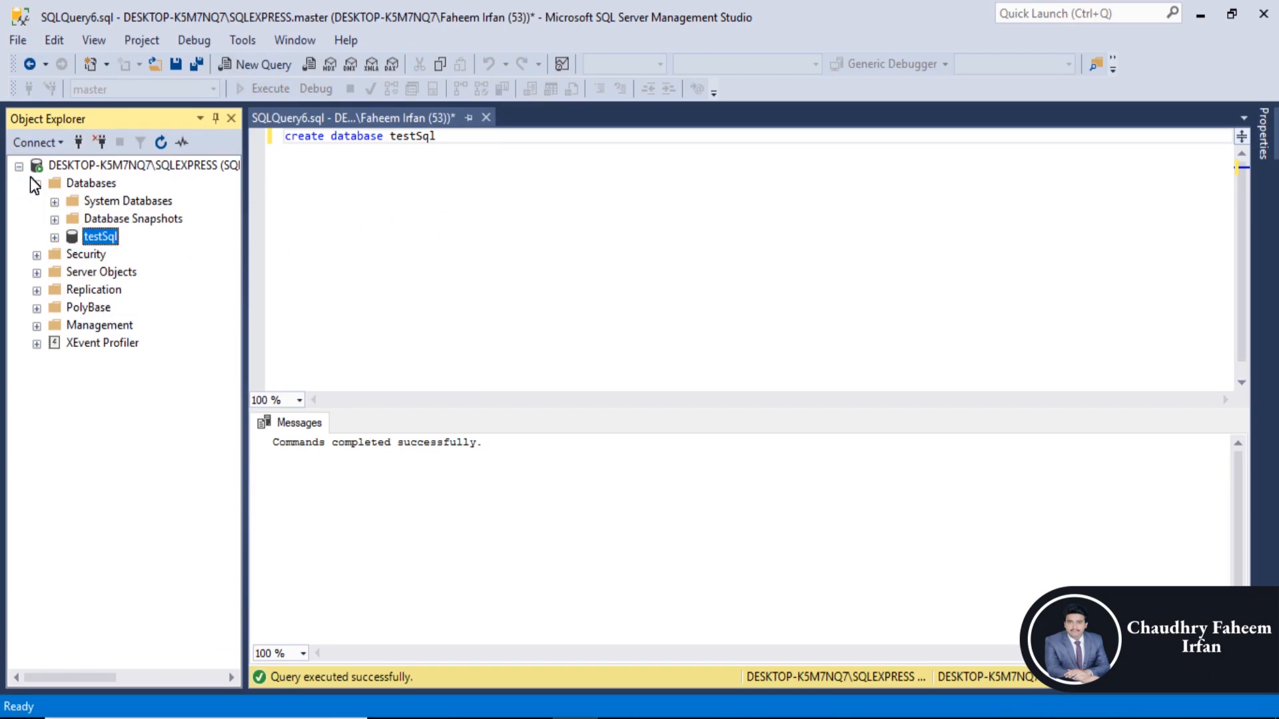
- Create a new database named testGui under Databases, and close the open SQLQuery6.sql query
right_click(88, 184)
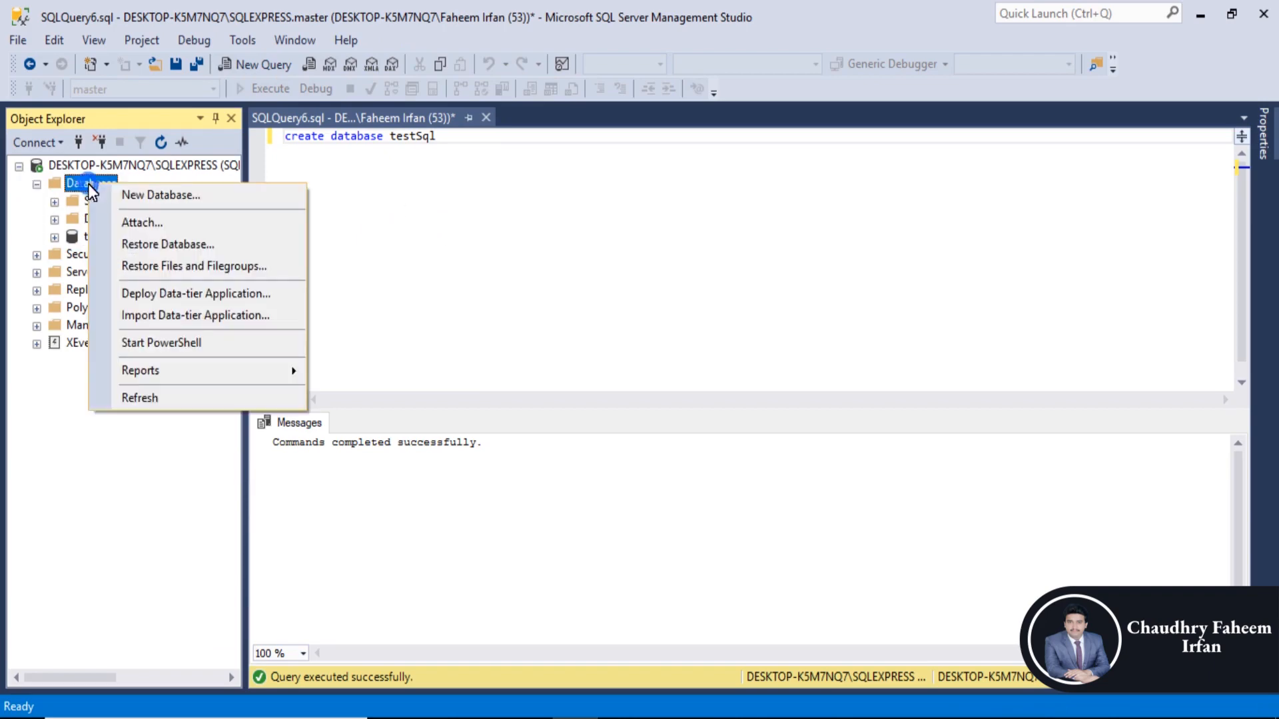
click(162, 199)
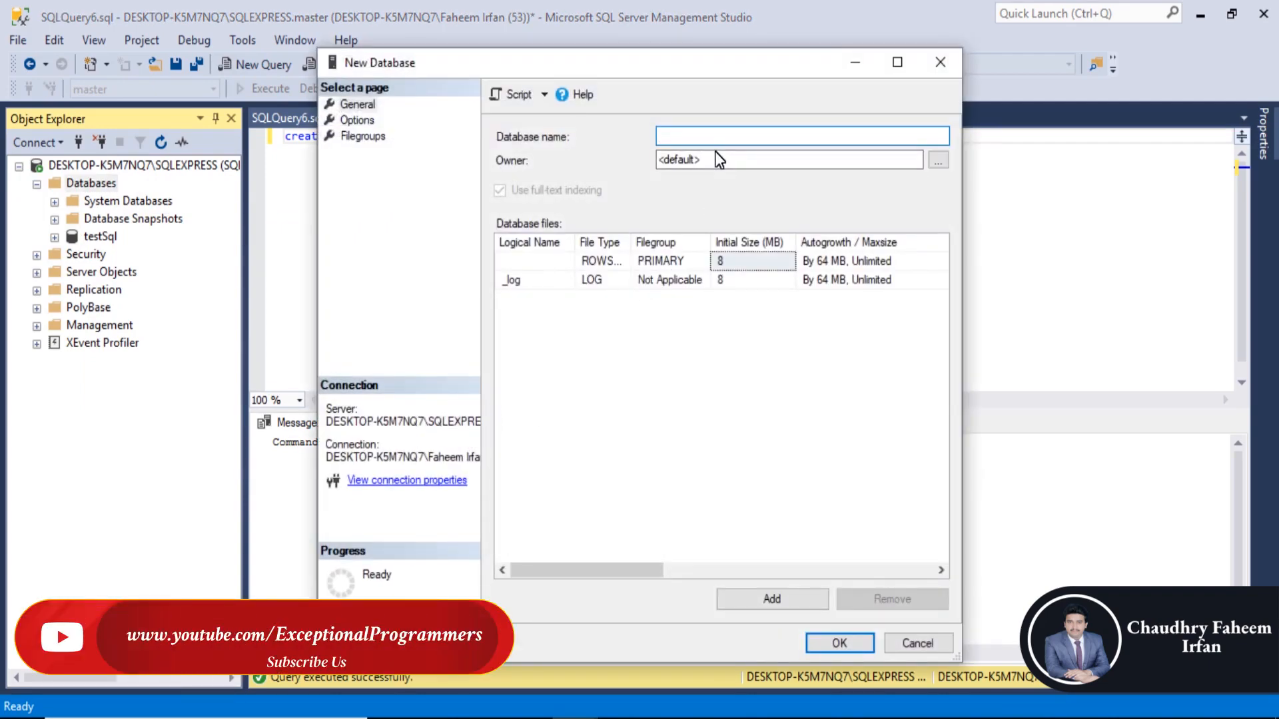
text(testGui)
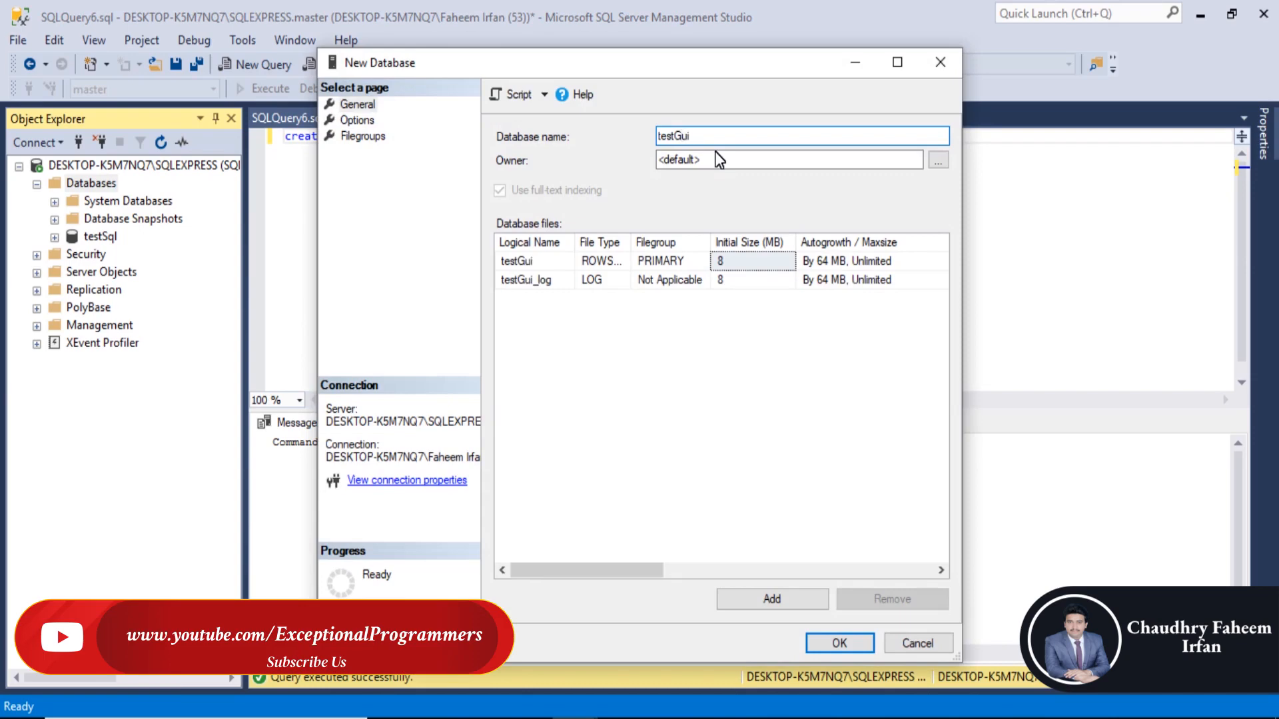
click(826, 636)
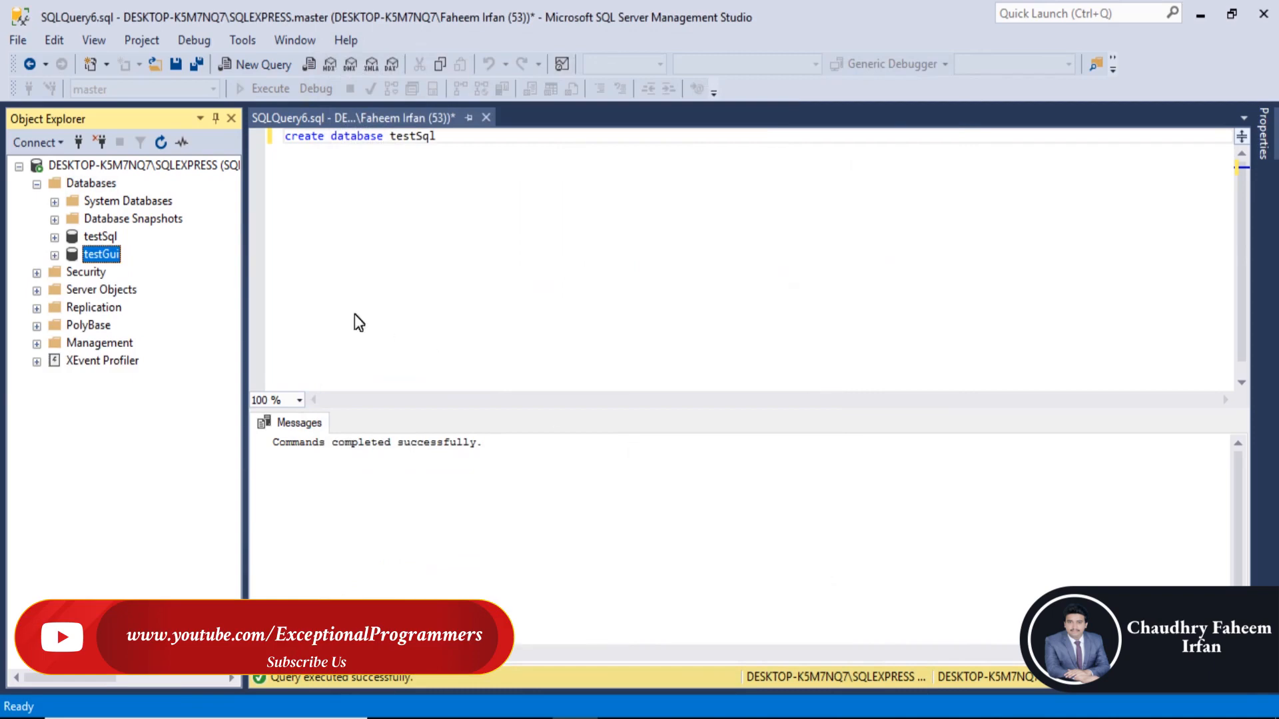
click(485, 118)
click(691, 486)
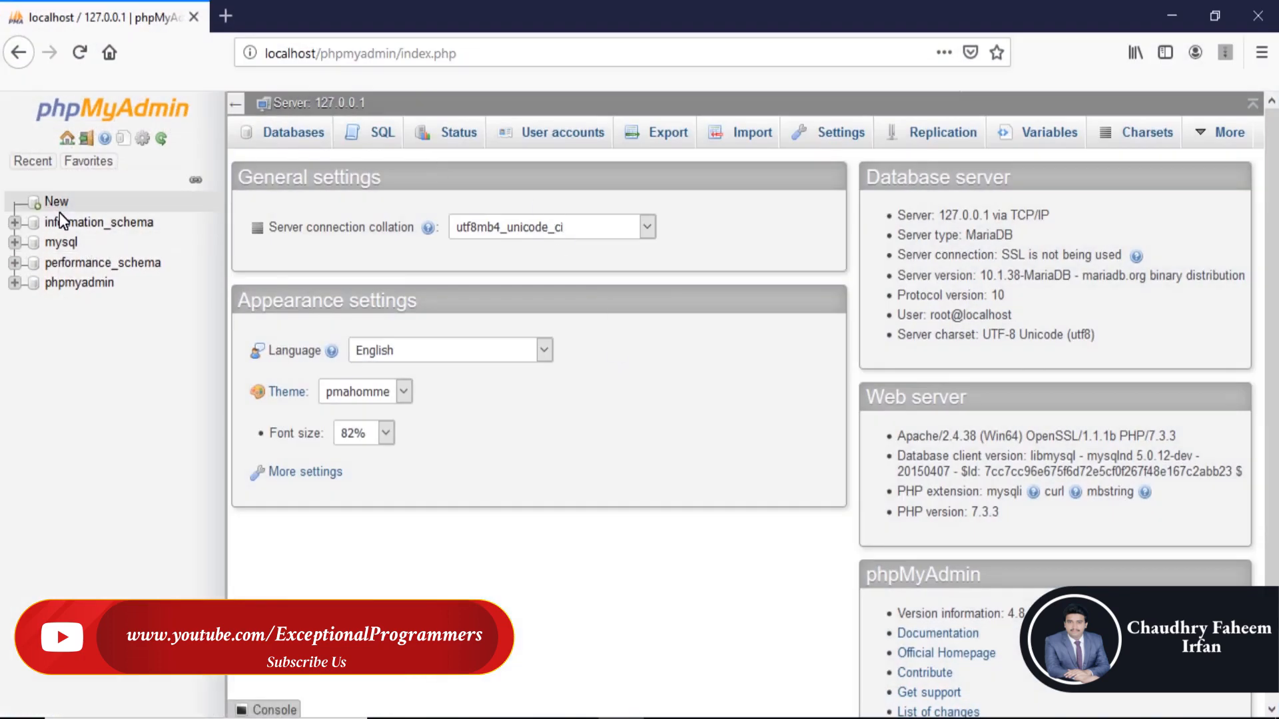
- In phpMyAdmin, open the console and run the query CREATE database testSql
click(250, 710)
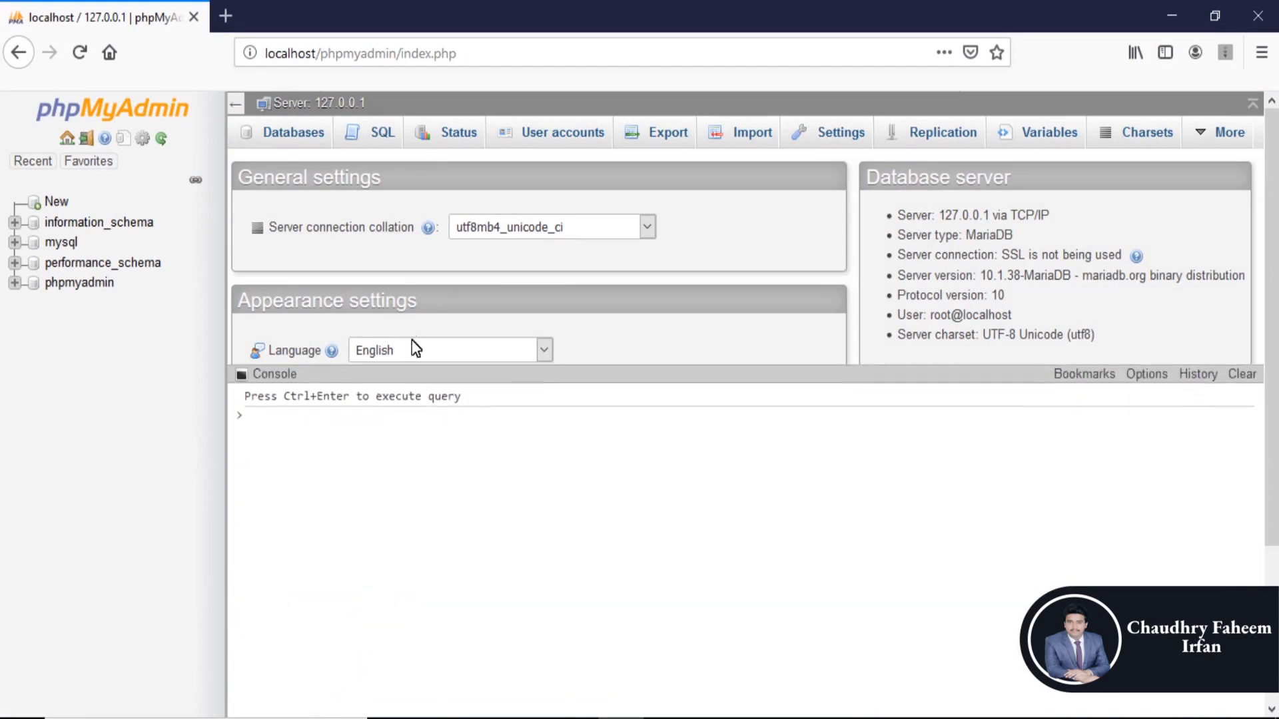
click(282, 338)
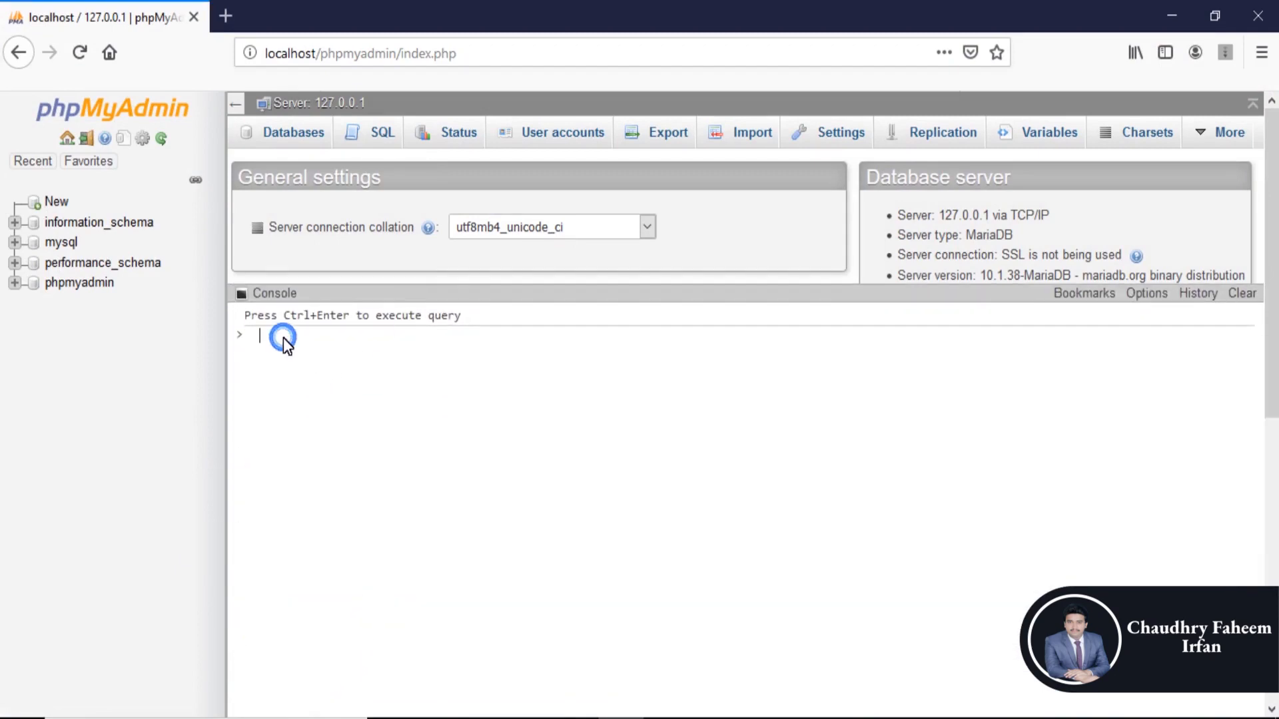
text(CREATE d)
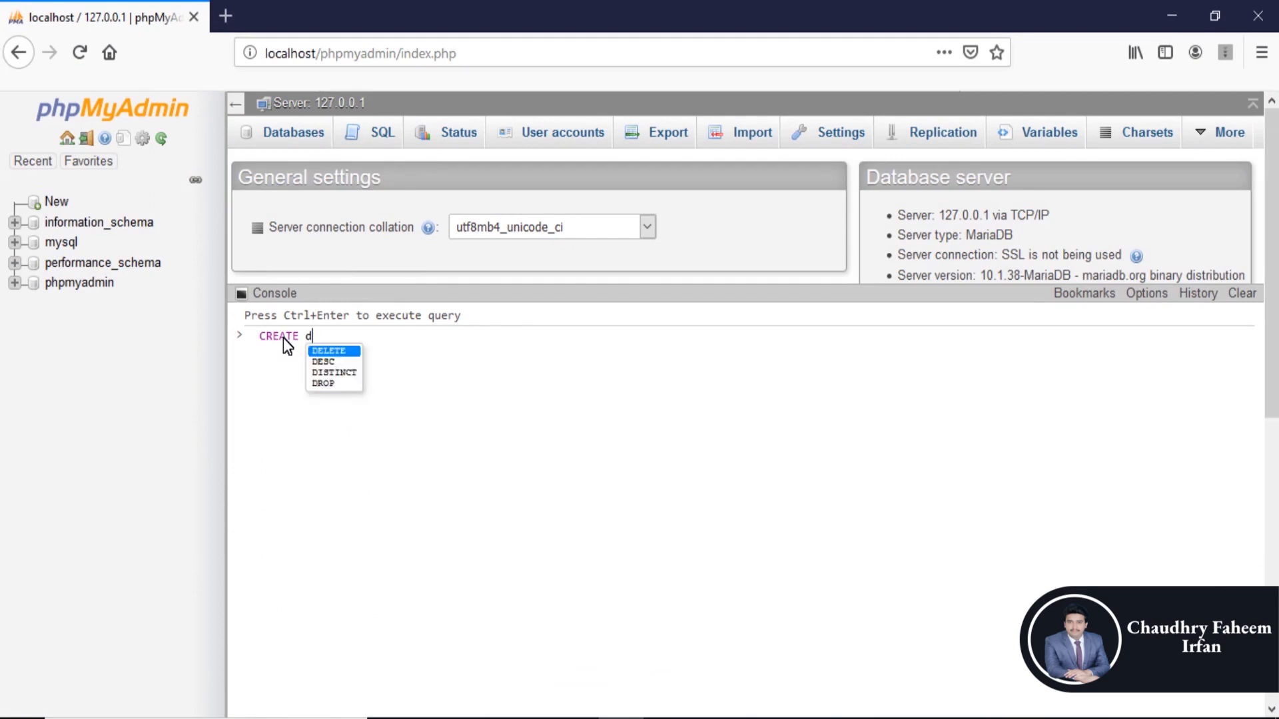
text(atabase)
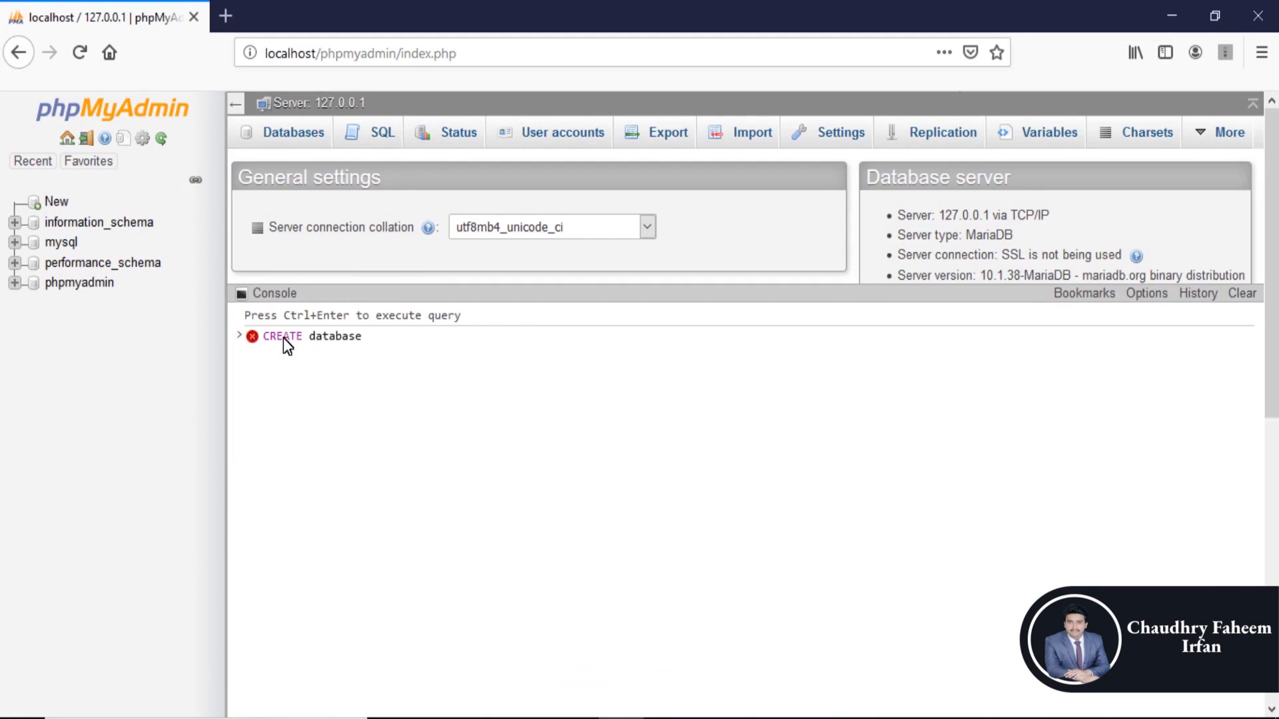
text( t)
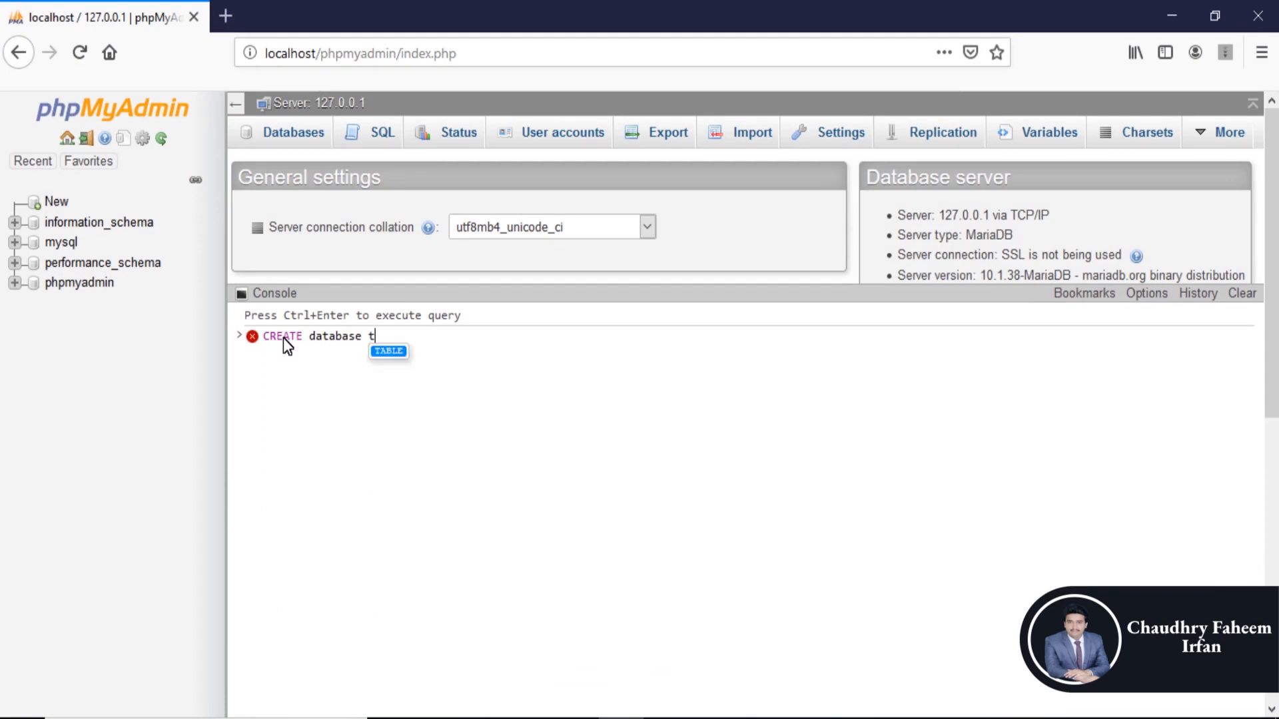
text(estSql)
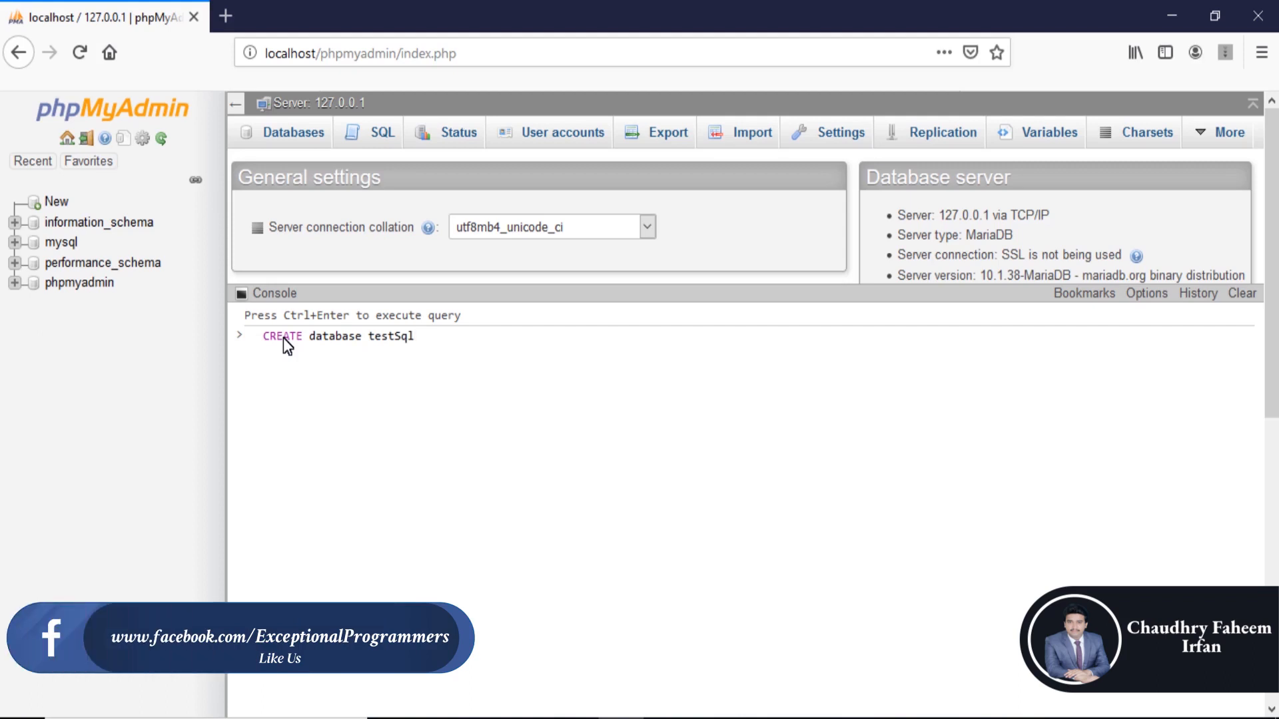
key(ctrl+Return)
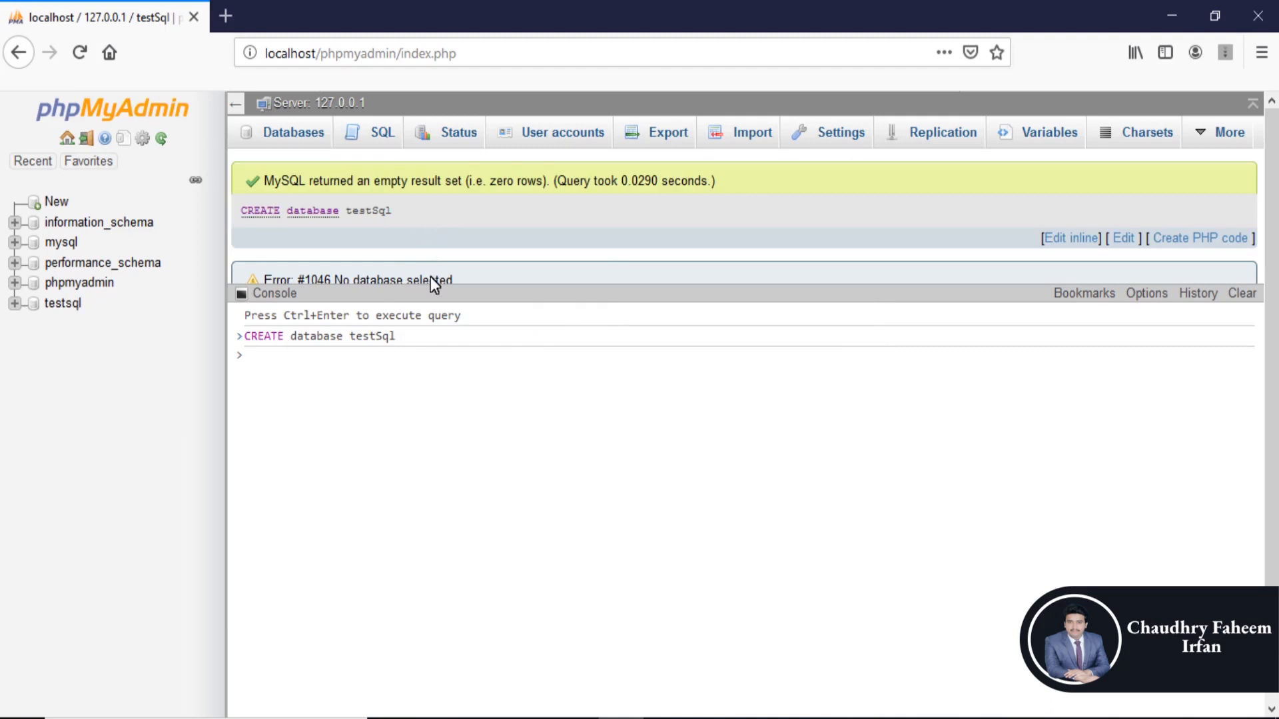
- Shrink the console to examine the query result, and check the testsql entry in the database tree
drag(440, 293, 440, 396)
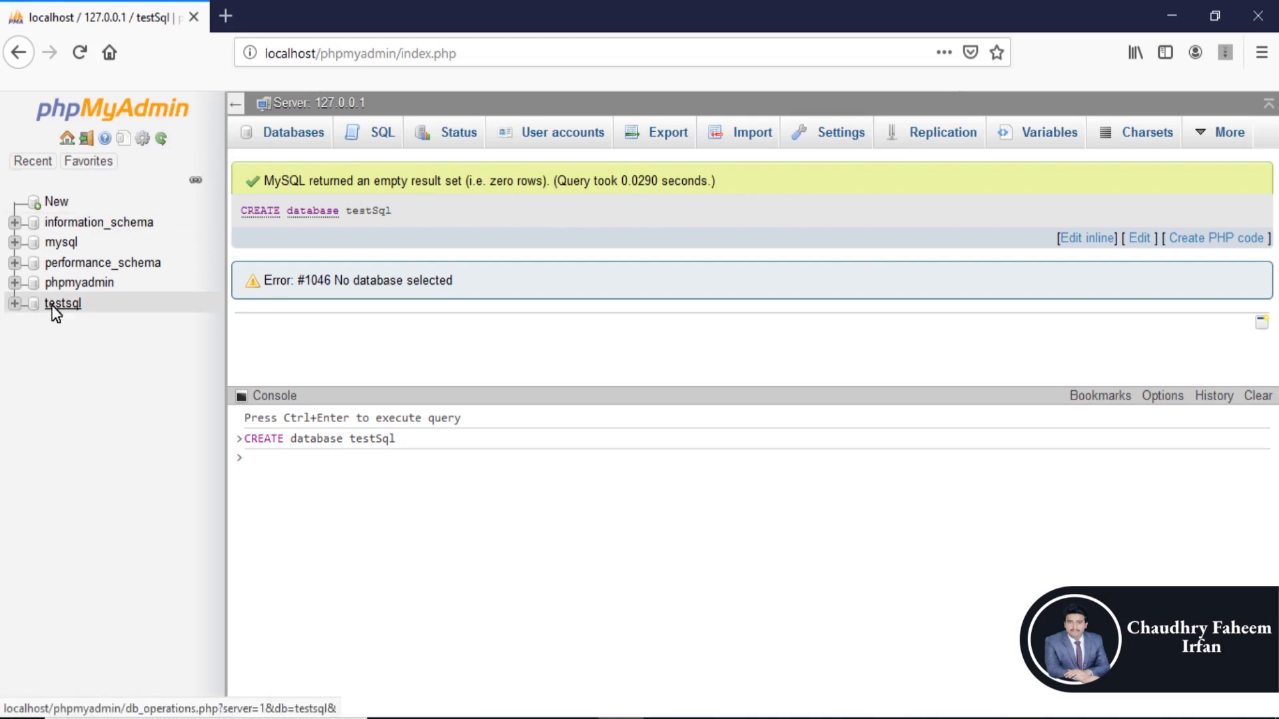
click(13, 300)
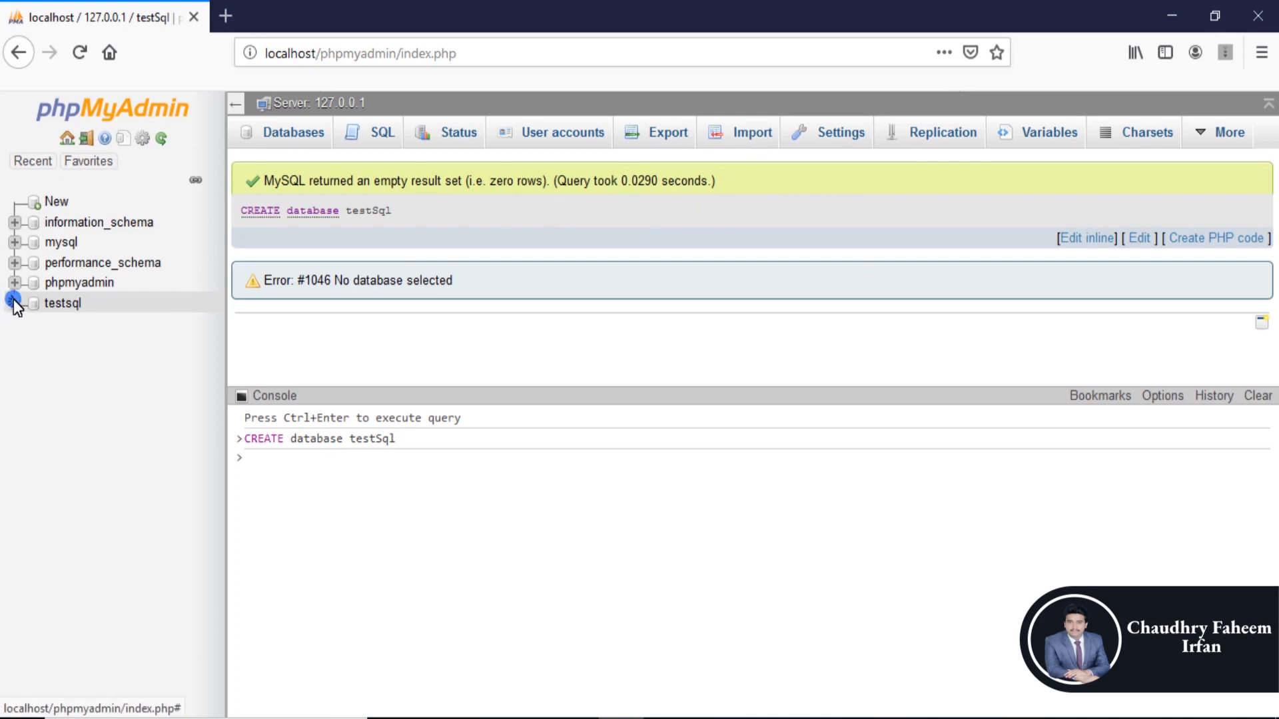
click(14, 301)
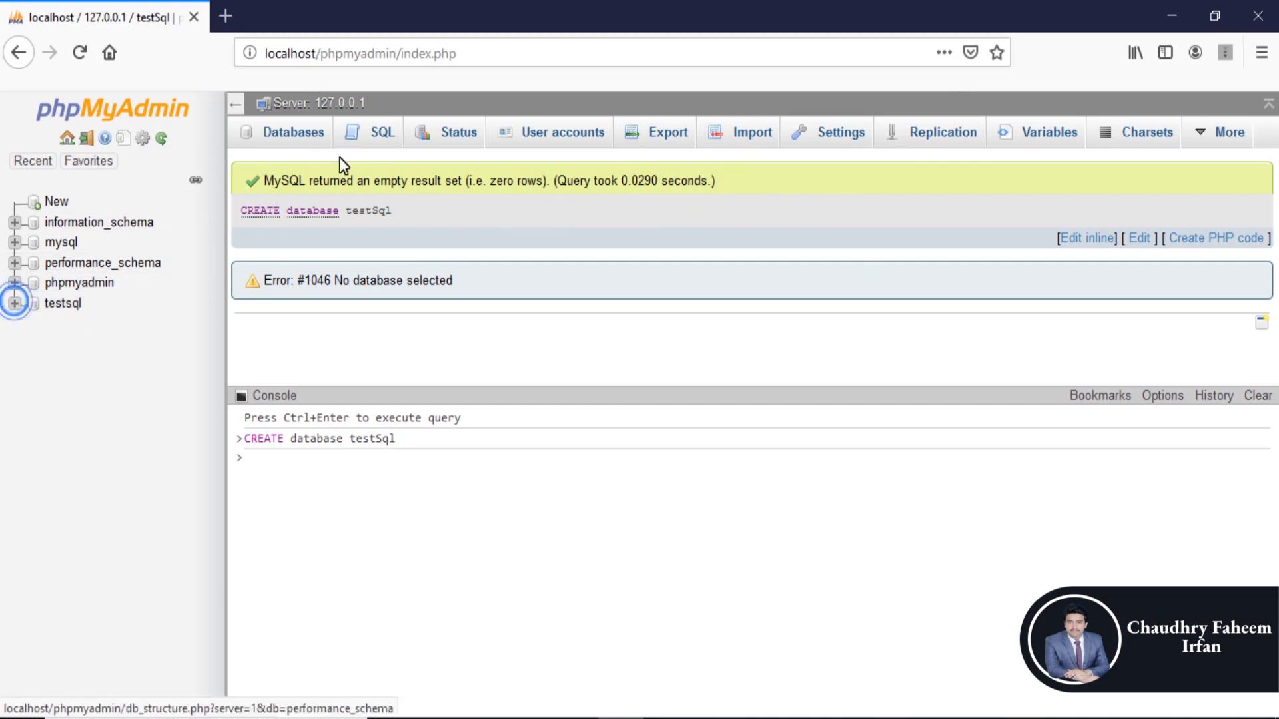
- Create a database named testGui from the server's database list, and clear the console
click(289, 138)
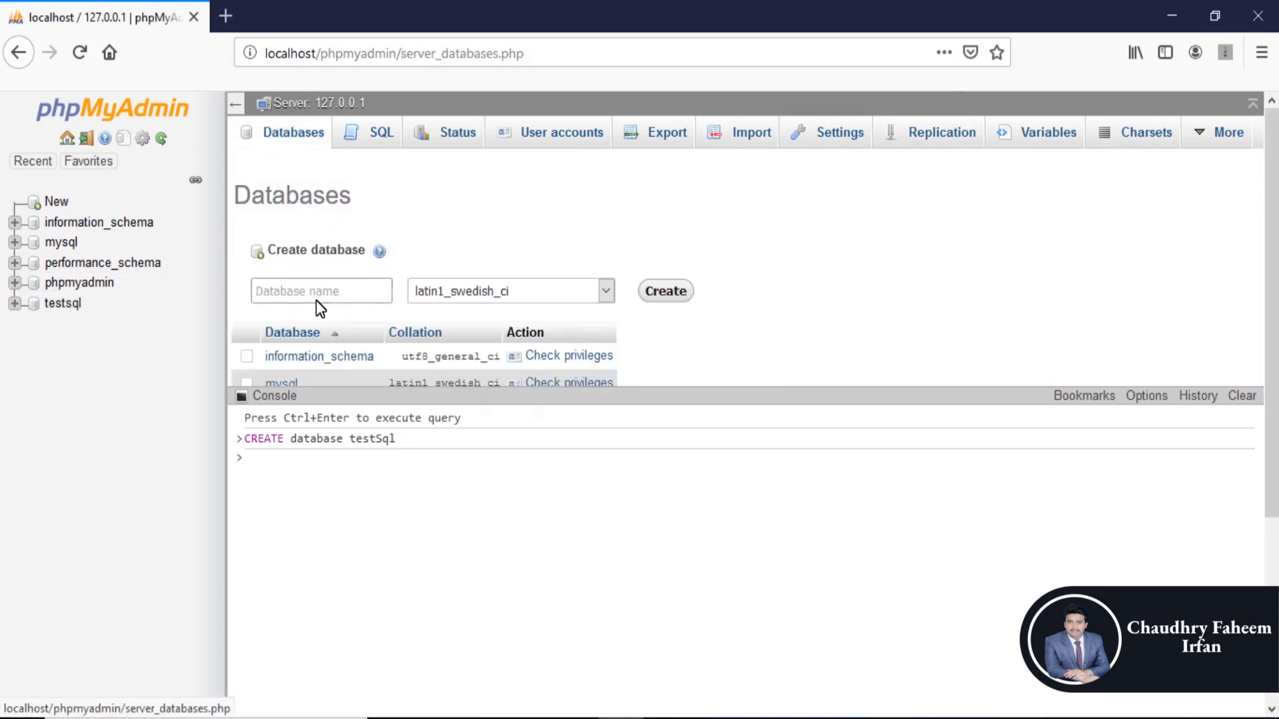
click(316, 301)
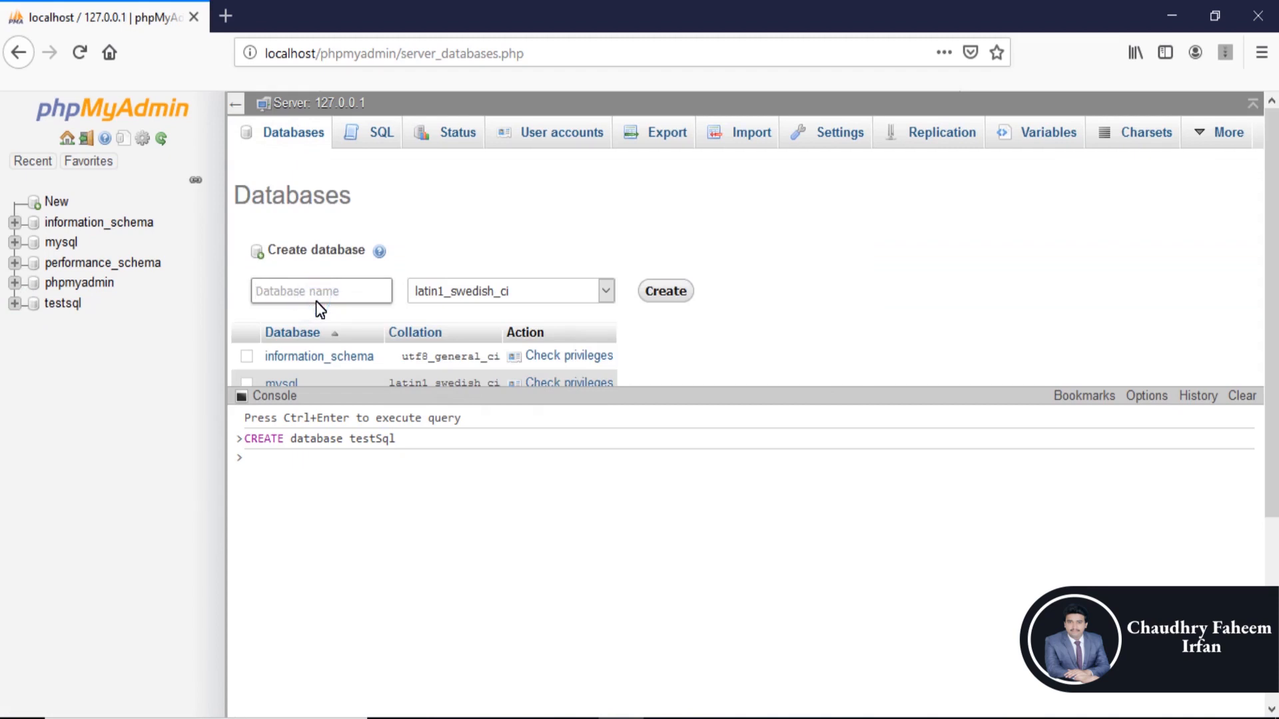
text(te)
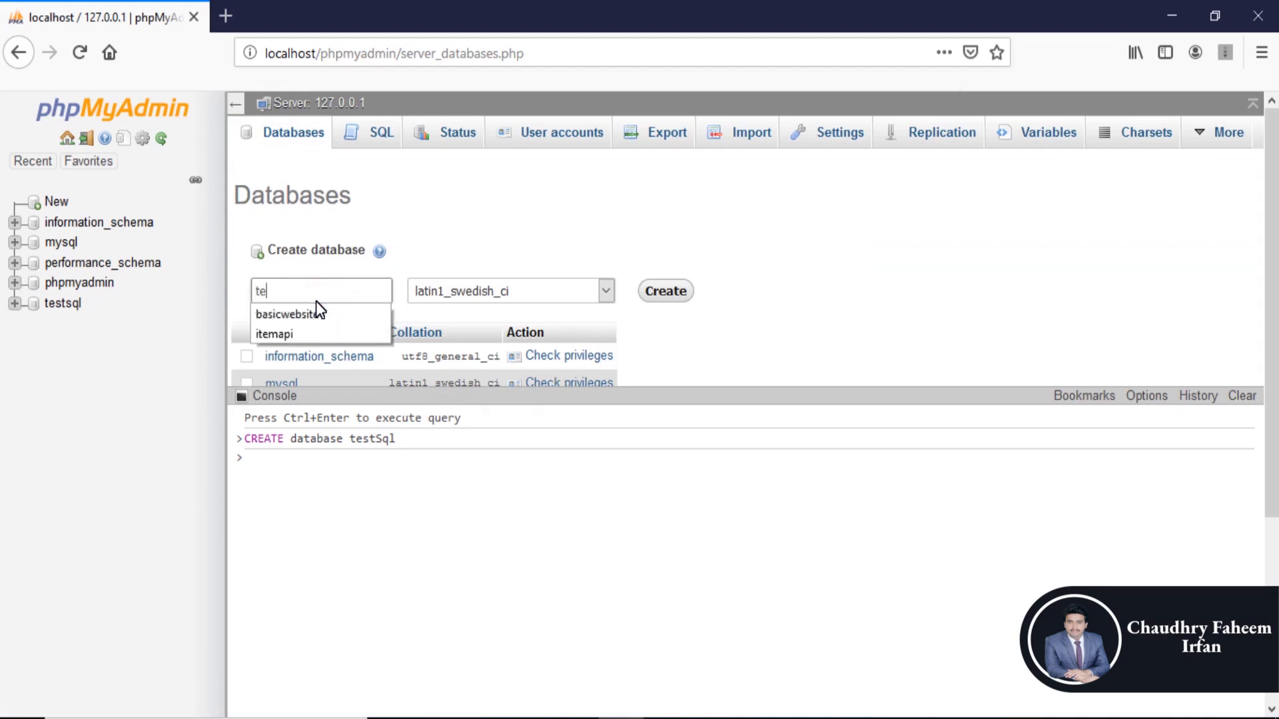
text(stGui)
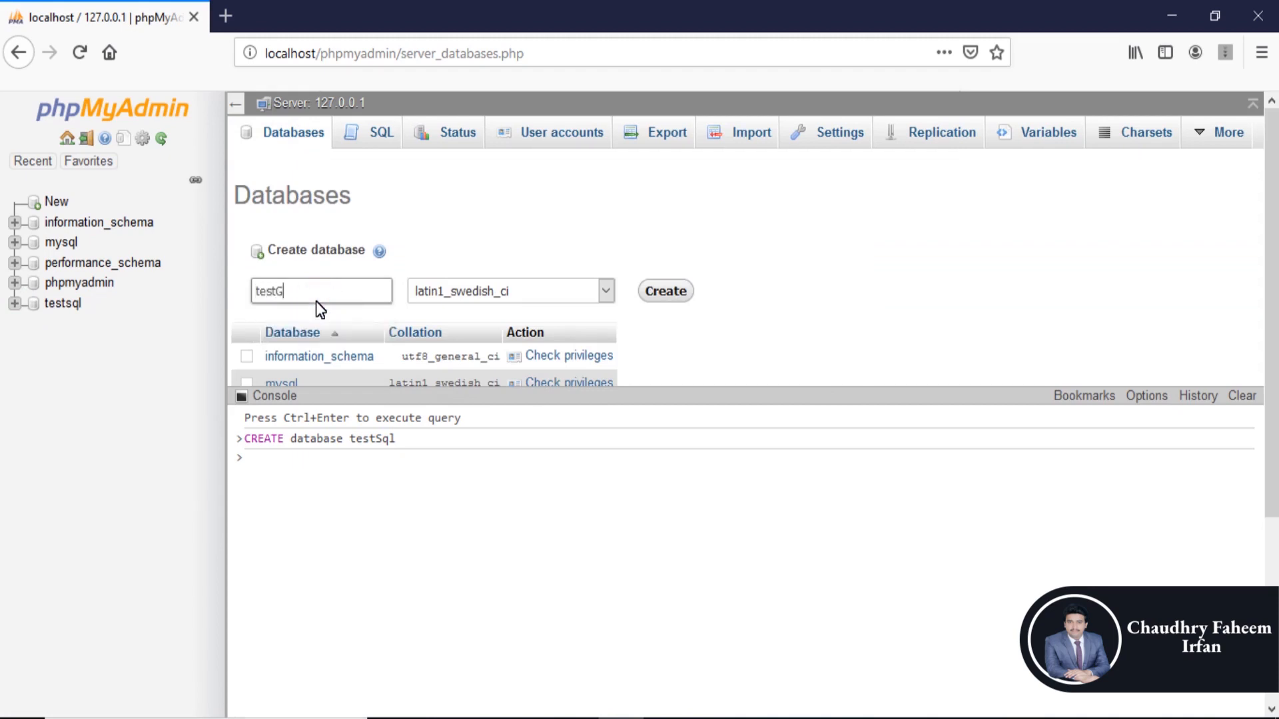
click(667, 293)
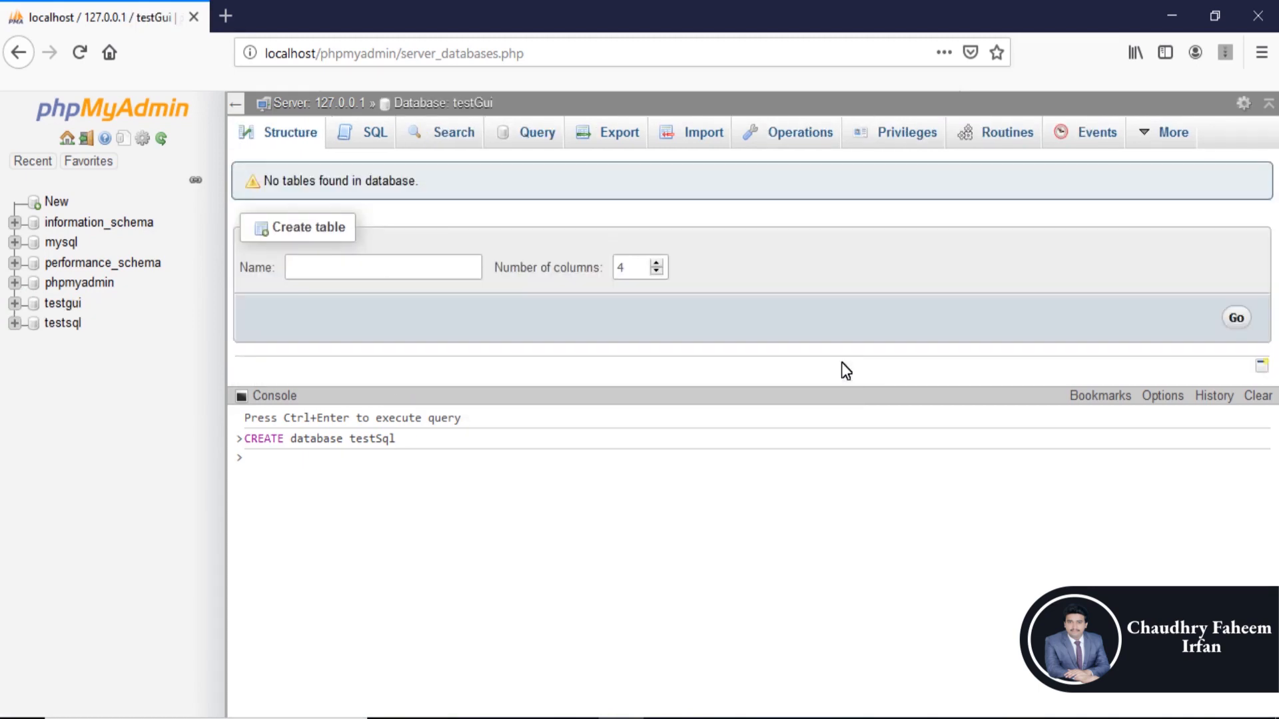
click(1258, 395)
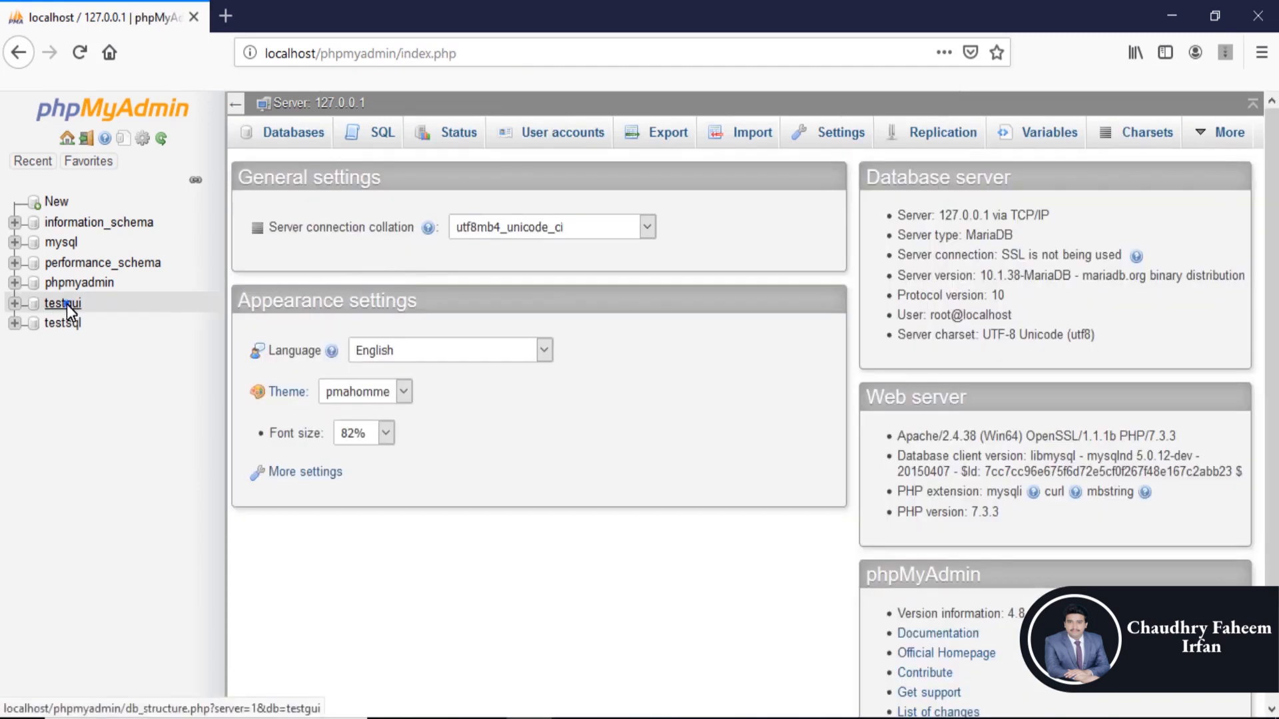
- Start a new table named student with 4 columns in the testgui database
click(67, 304)
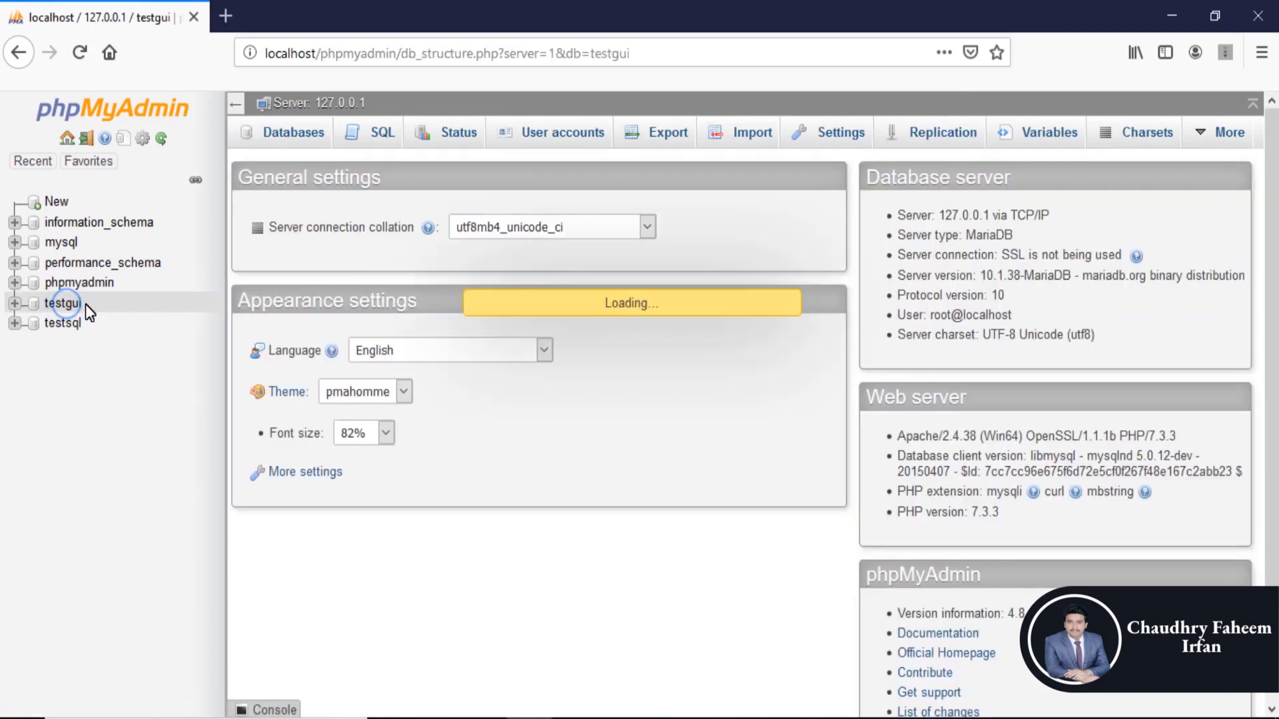
click(401, 266)
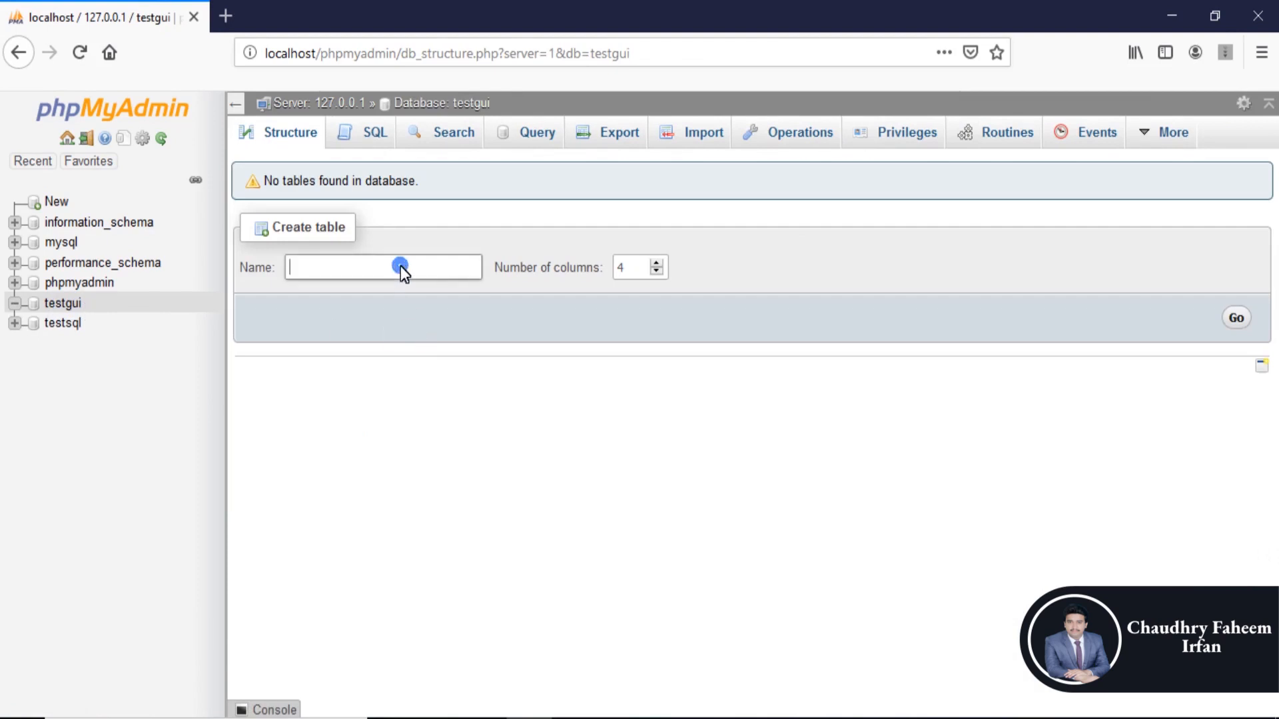
text(student)
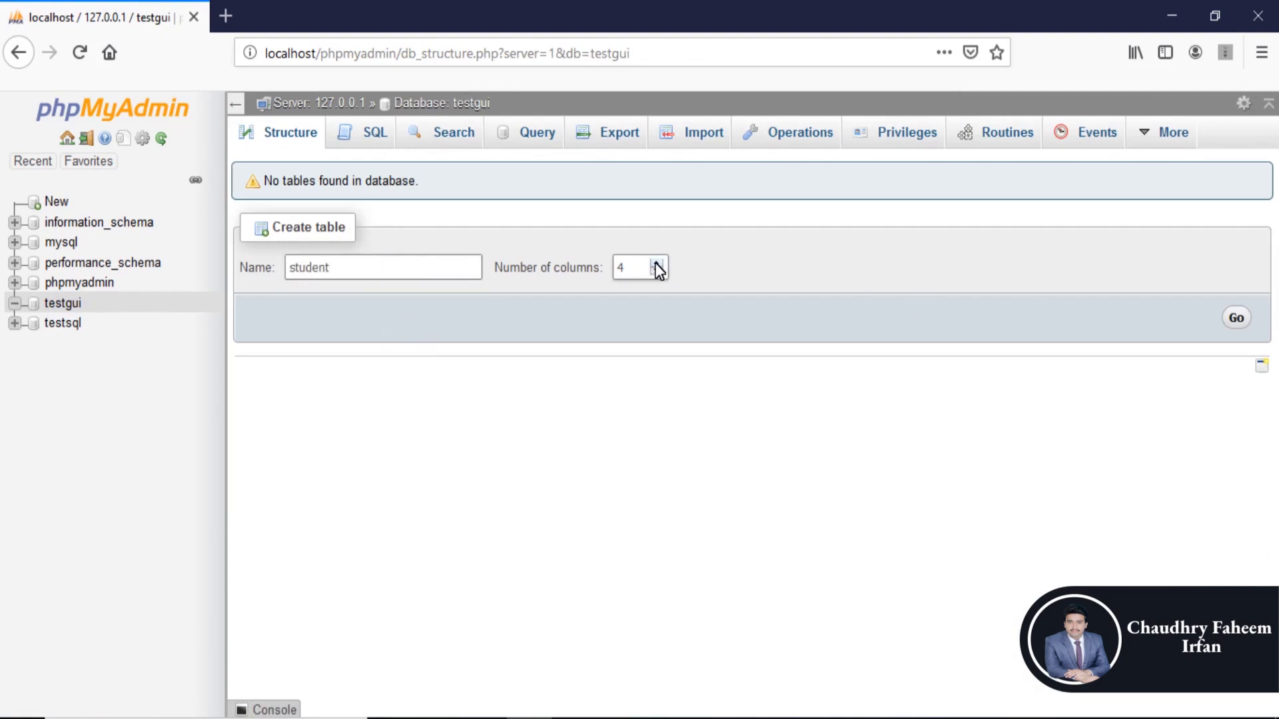
click(1235, 317)
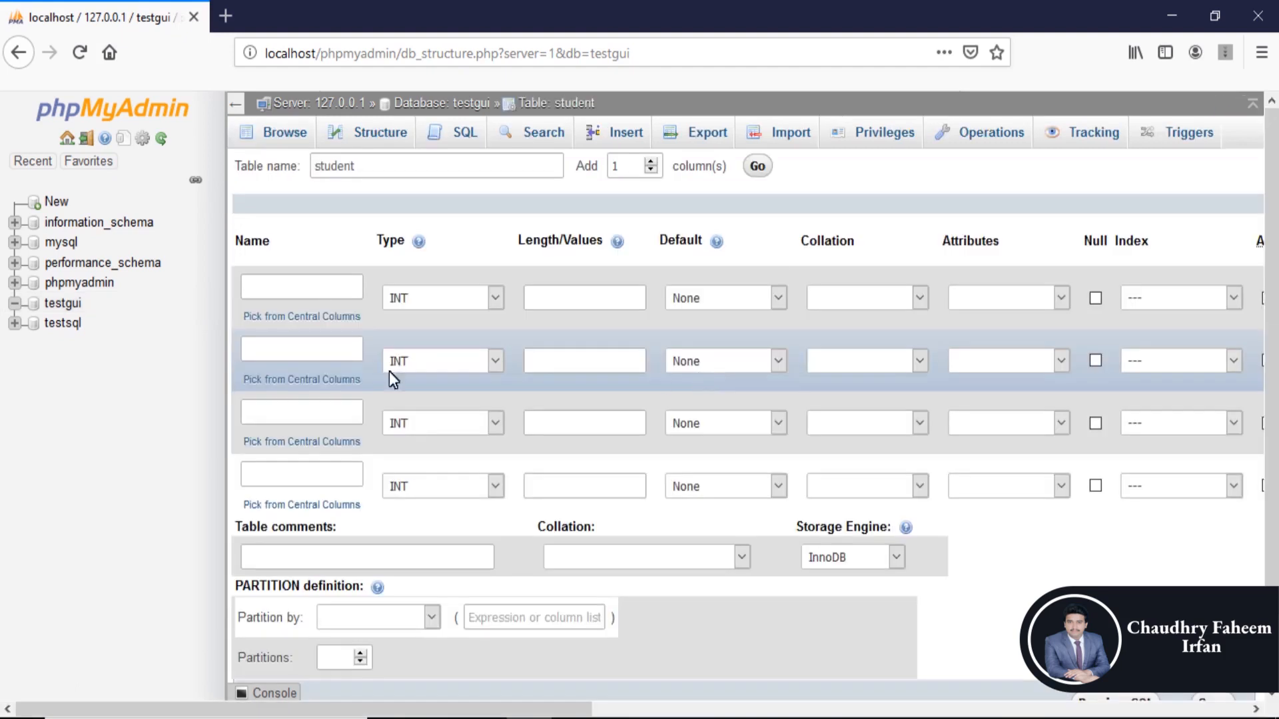
- Define the first column of the student table as id with type INT and length 11
click(310, 293)
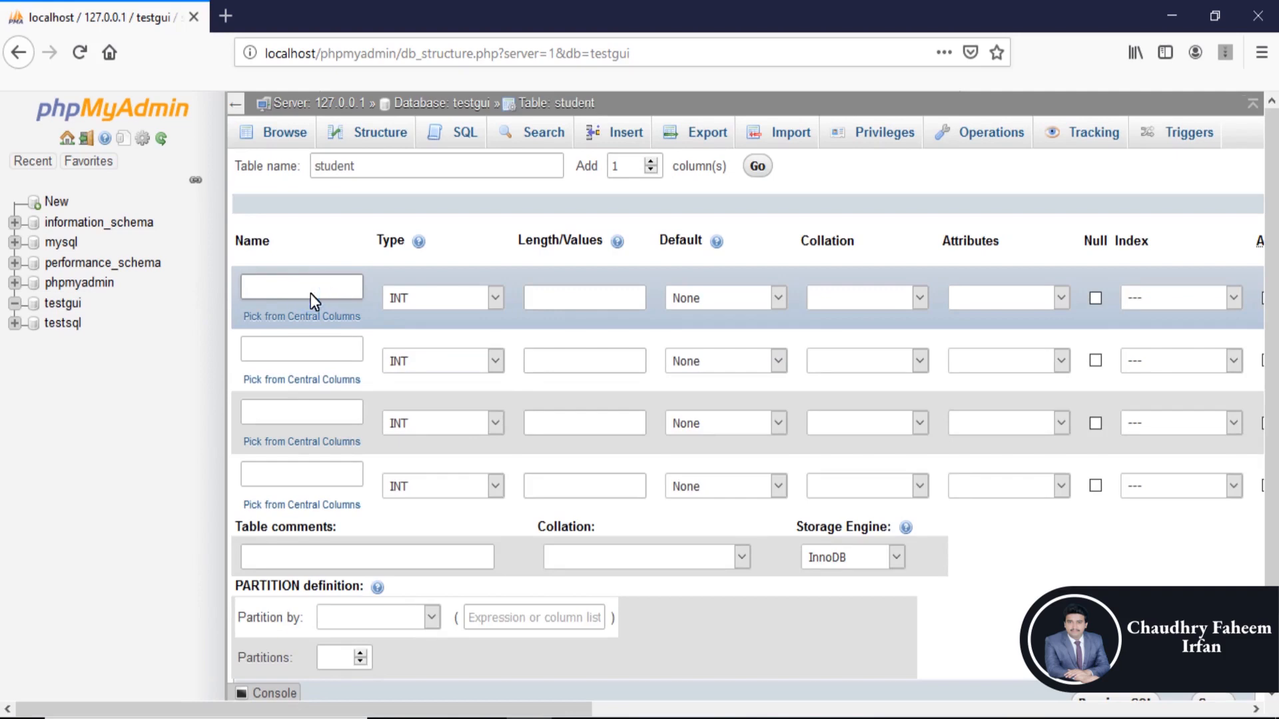
text(id)
click(425, 301)
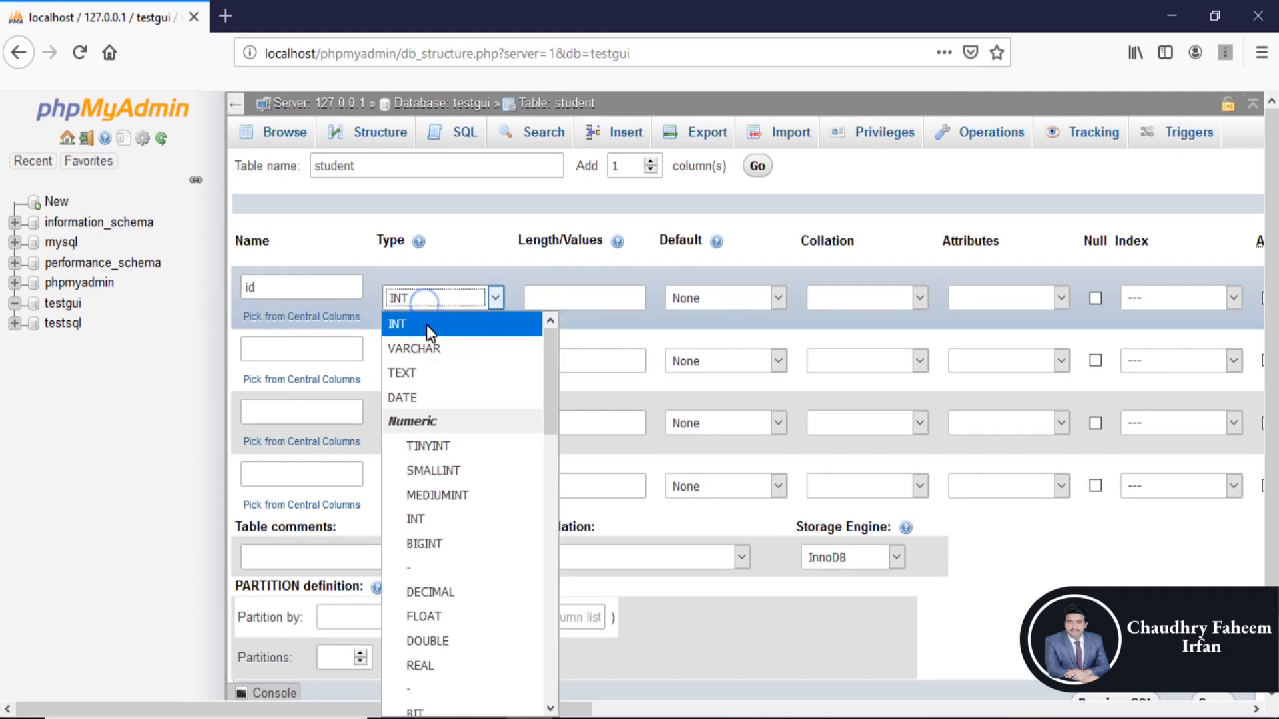
click(426, 327)
click(413, 299)
click(461, 323)
click(637, 297)
text(11)
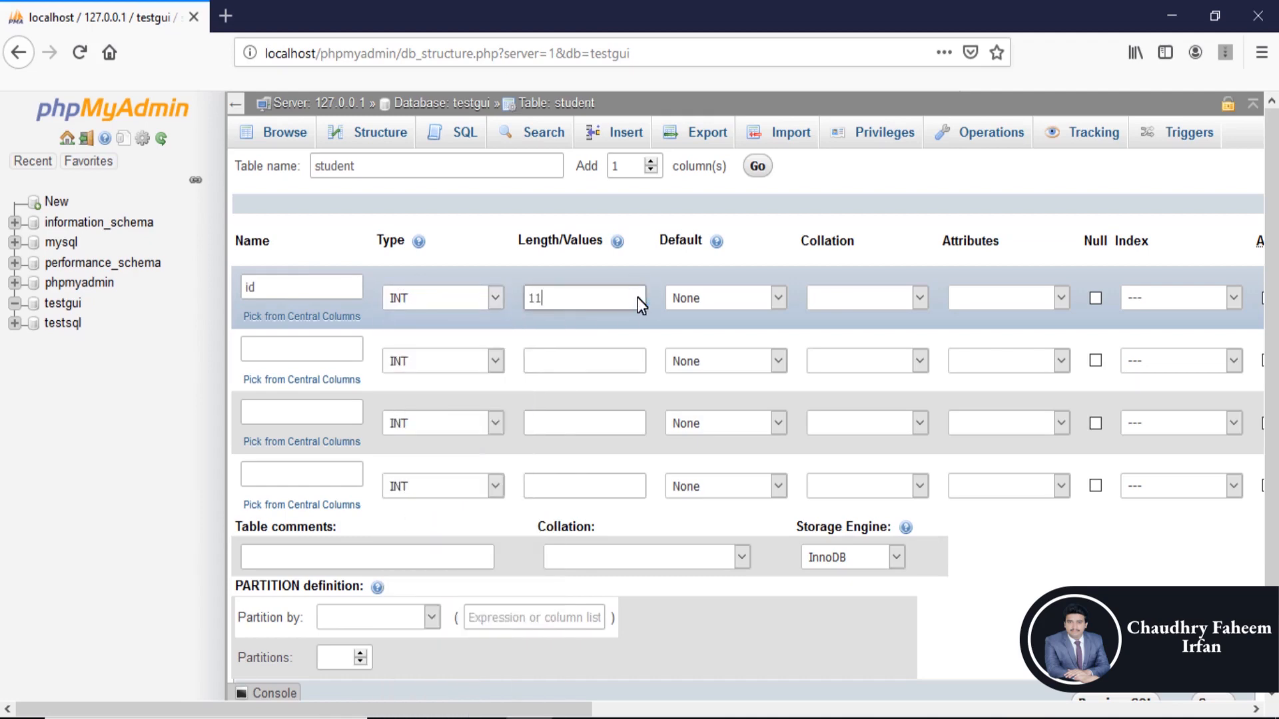
double_click(573, 299)
click(848, 696)
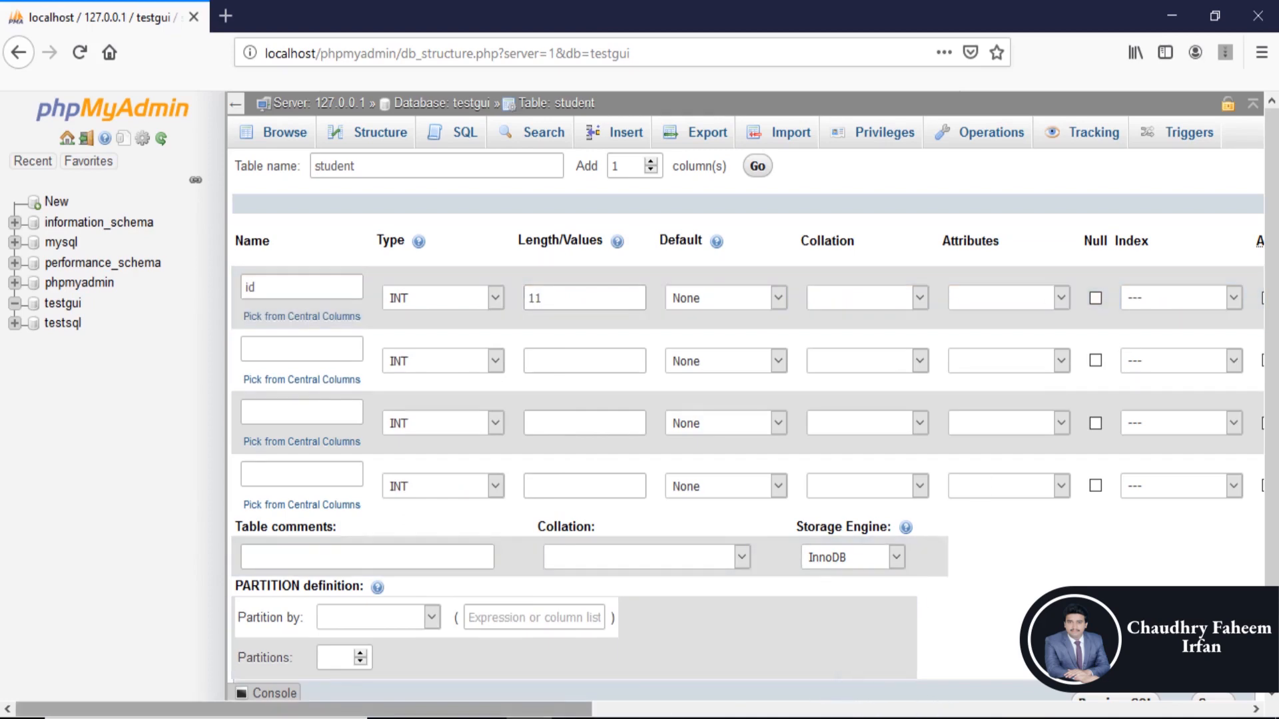
- Make the id column auto-increment and add a PRIMARY index on it
drag(572, 710, 816, 715)
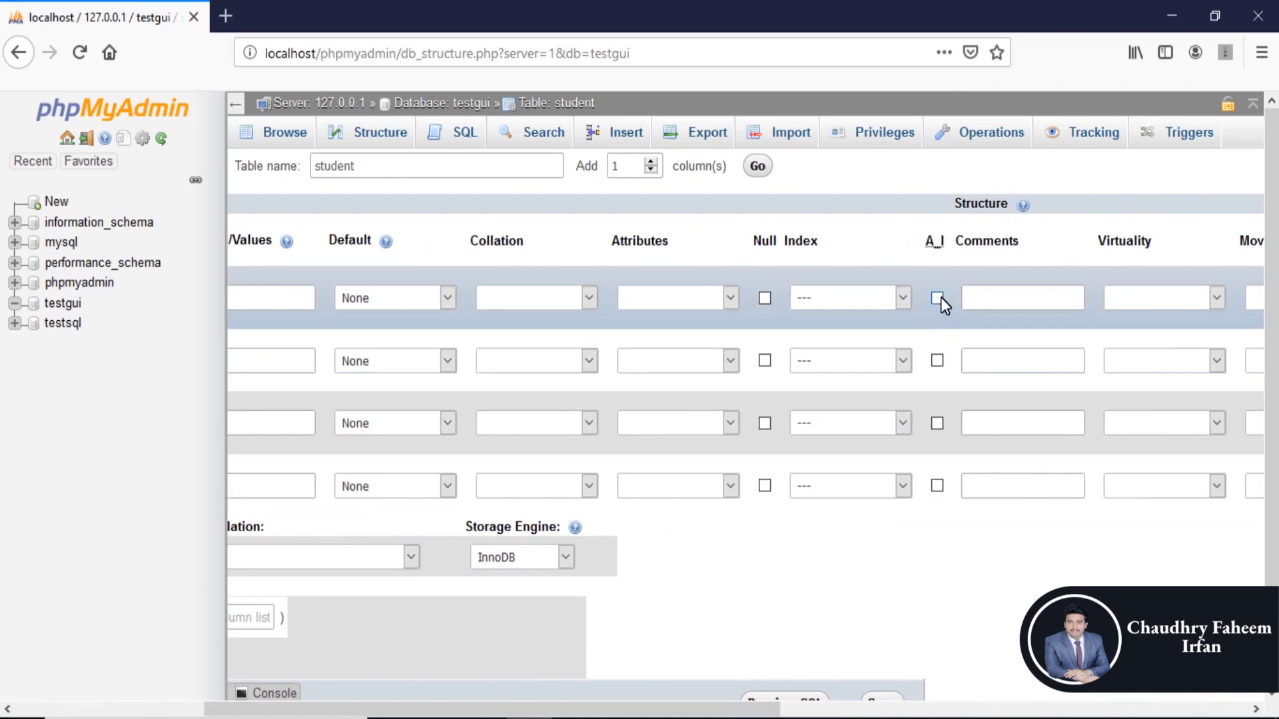
click(939, 297)
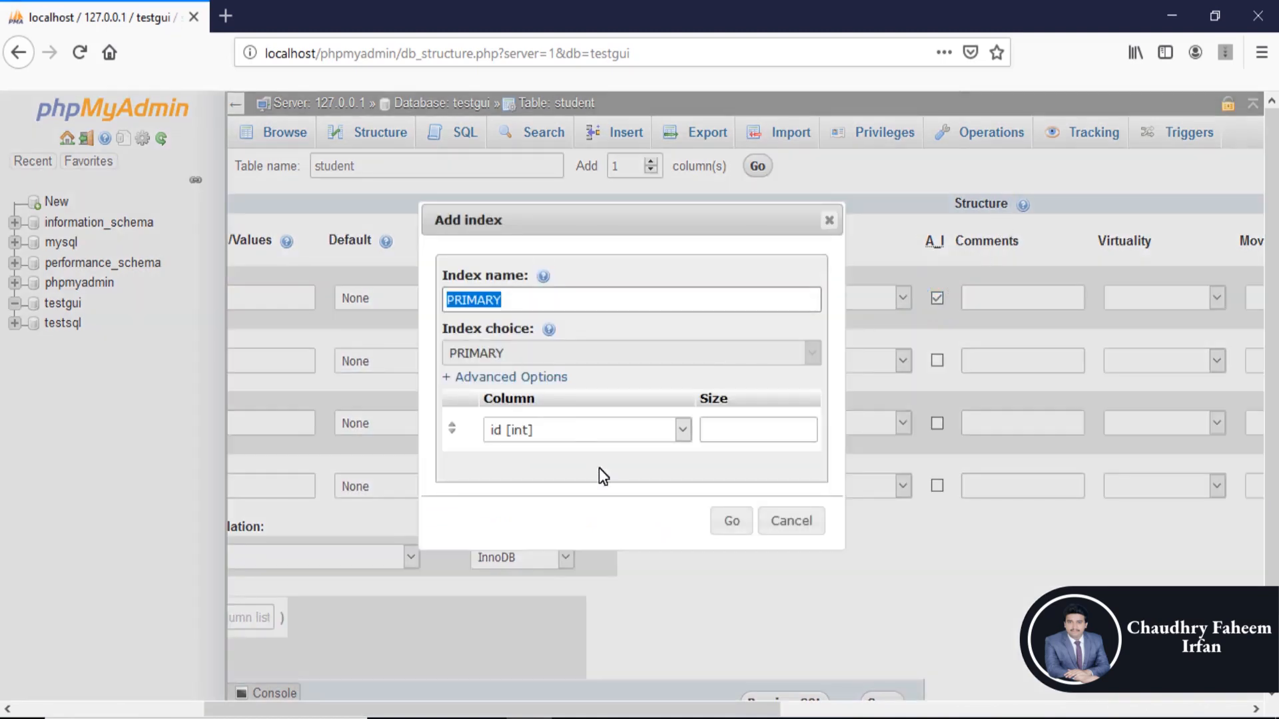
click(518, 301)
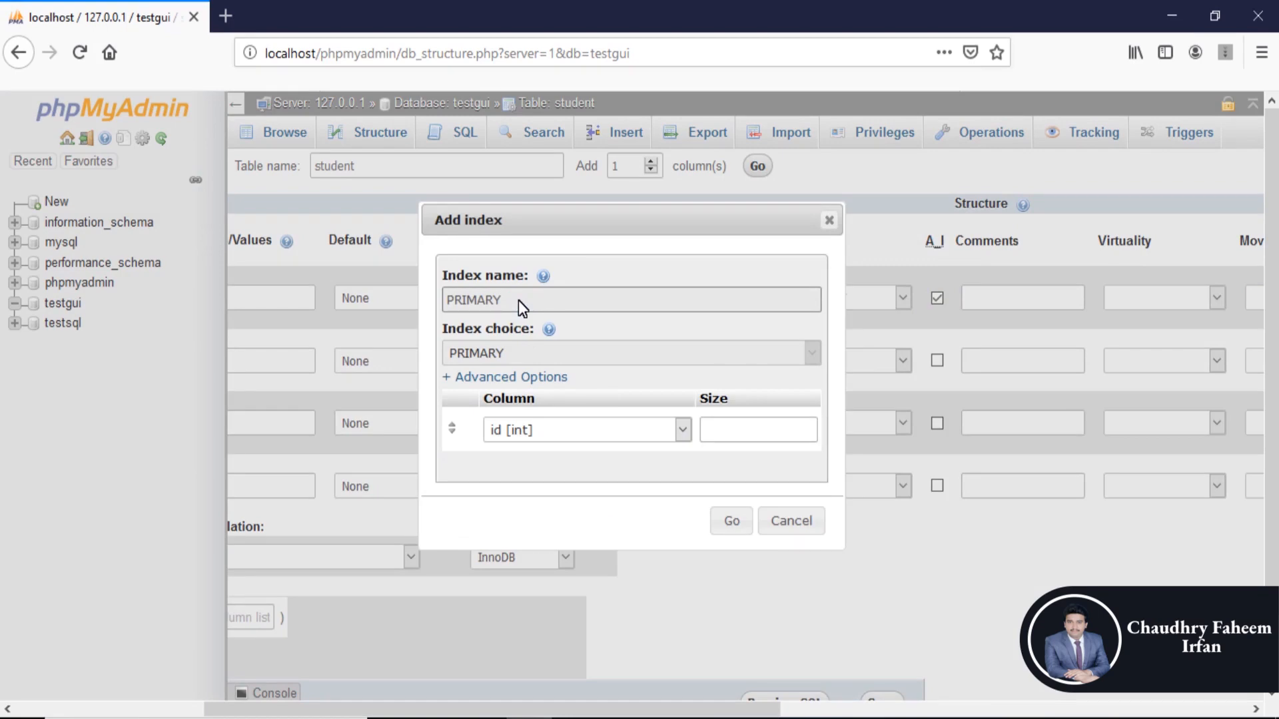
click(728, 524)
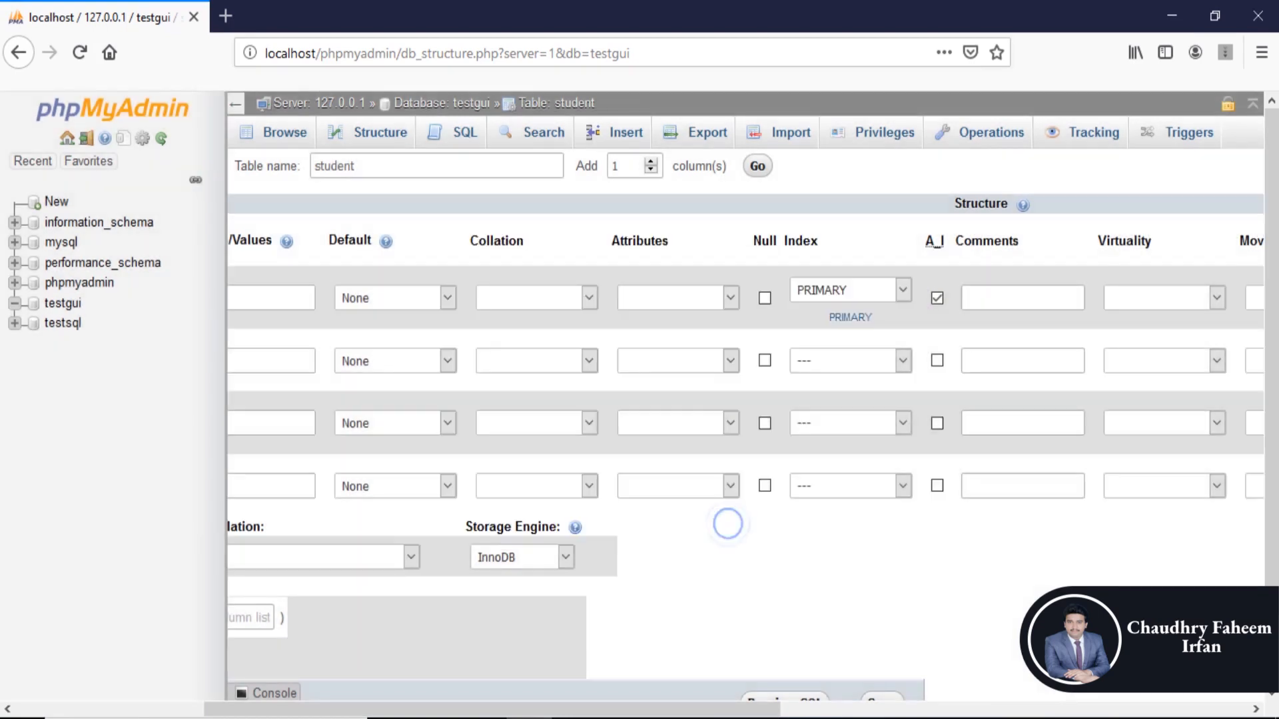
- Define the second column of the student table as name with type VARCHAR and length 30
scroll(751, 706, left, 5)
click(283, 348)
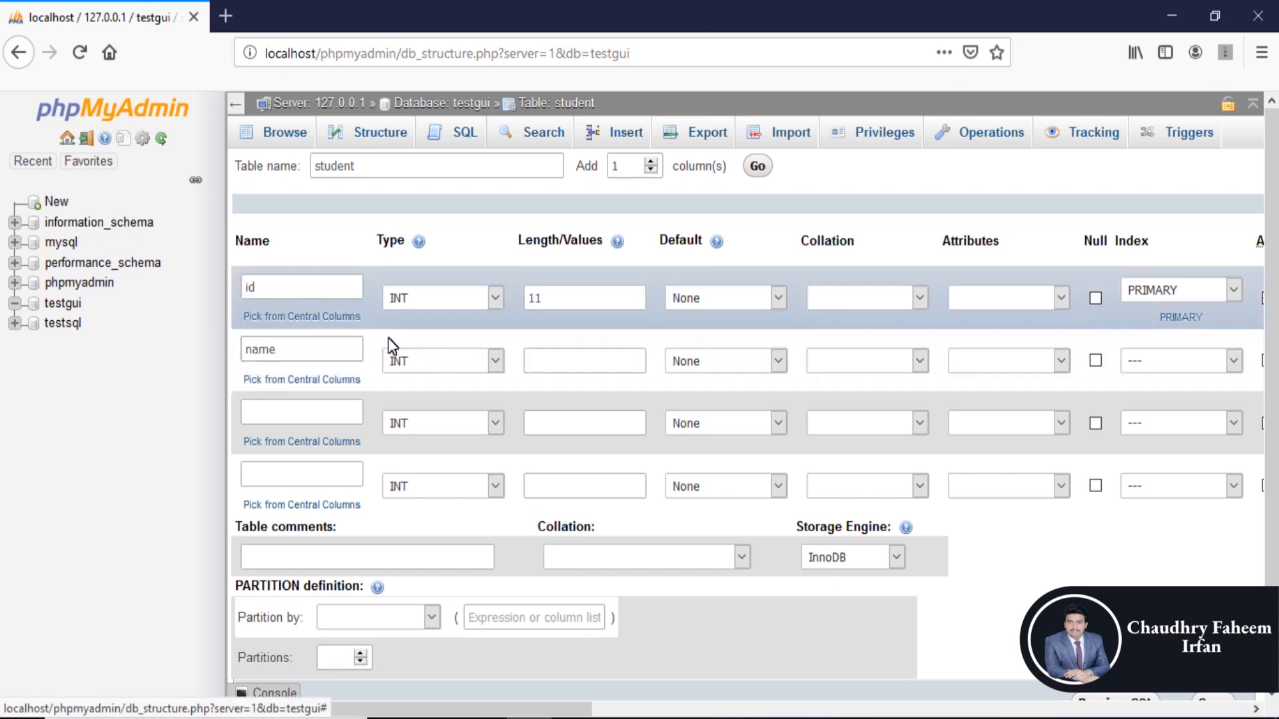
click(428, 366)
click(447, 403)
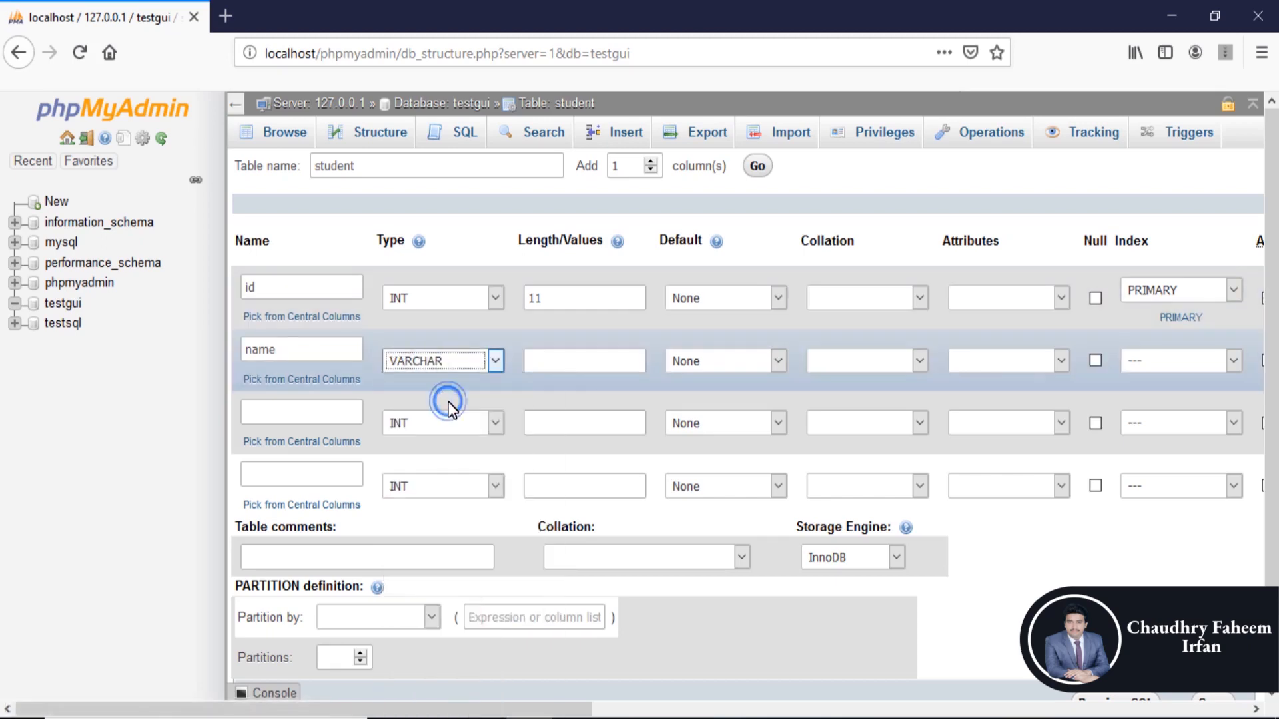
click(444, 408)
click(553, 363)
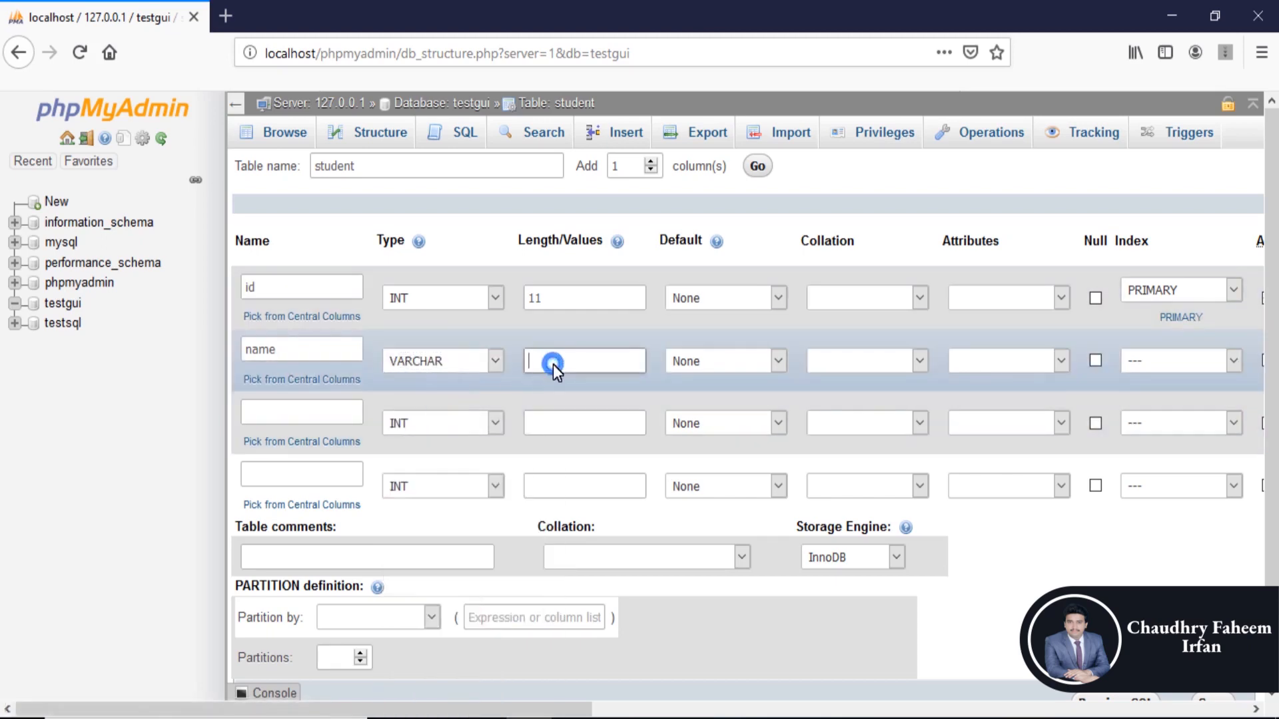
text(30)
key(Tab)
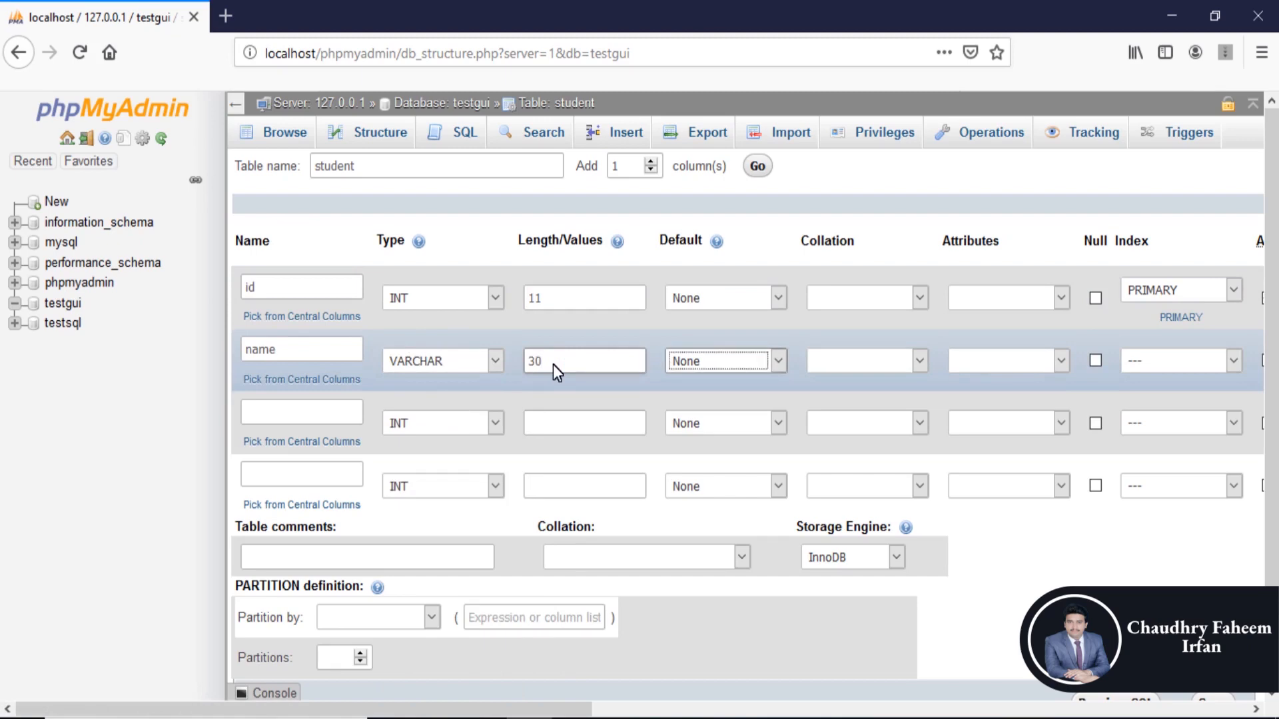
- Define the third column of the student table as blood with type VARCHAR and length 5
click(291, 413)
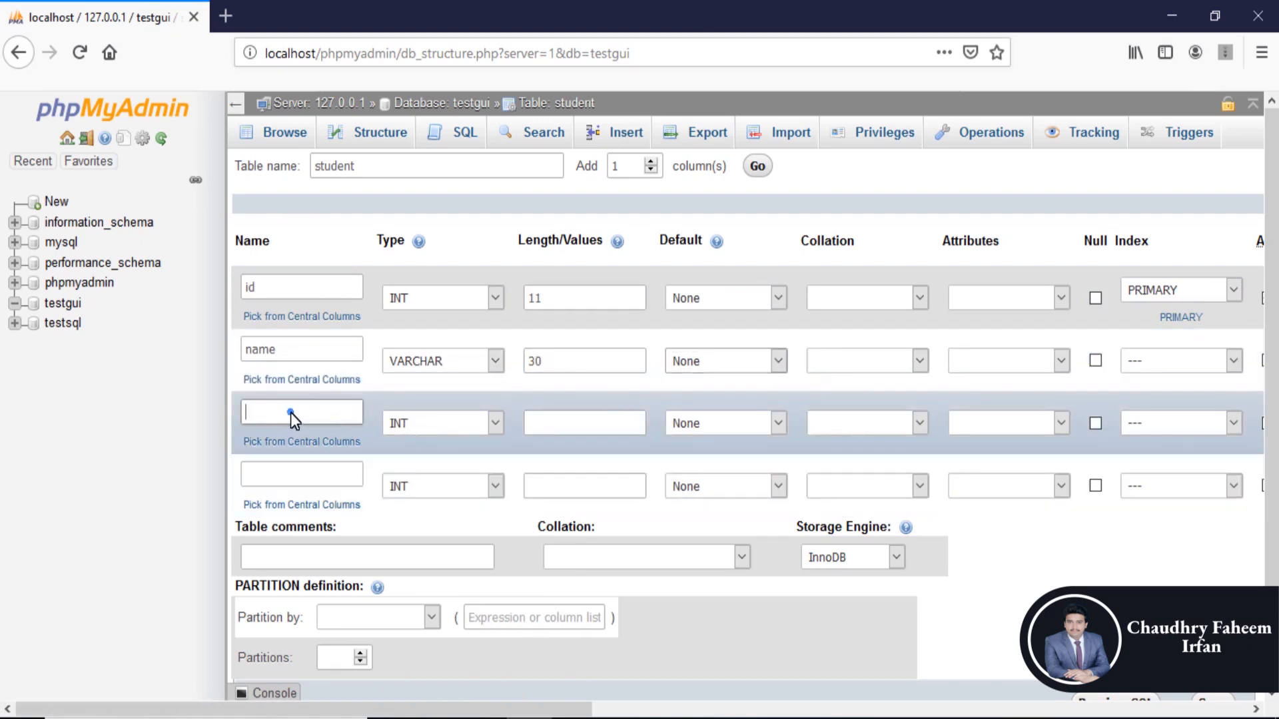
text(blood)
click(462, 425)
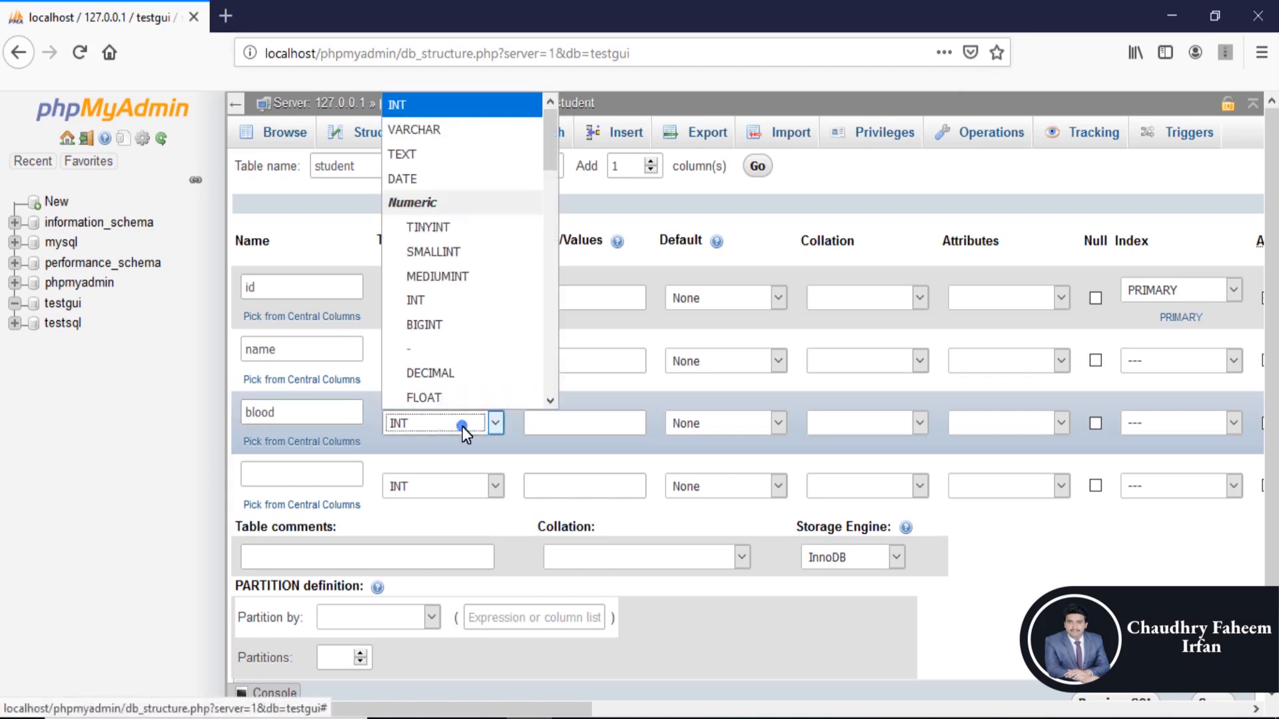
click(455, 128)
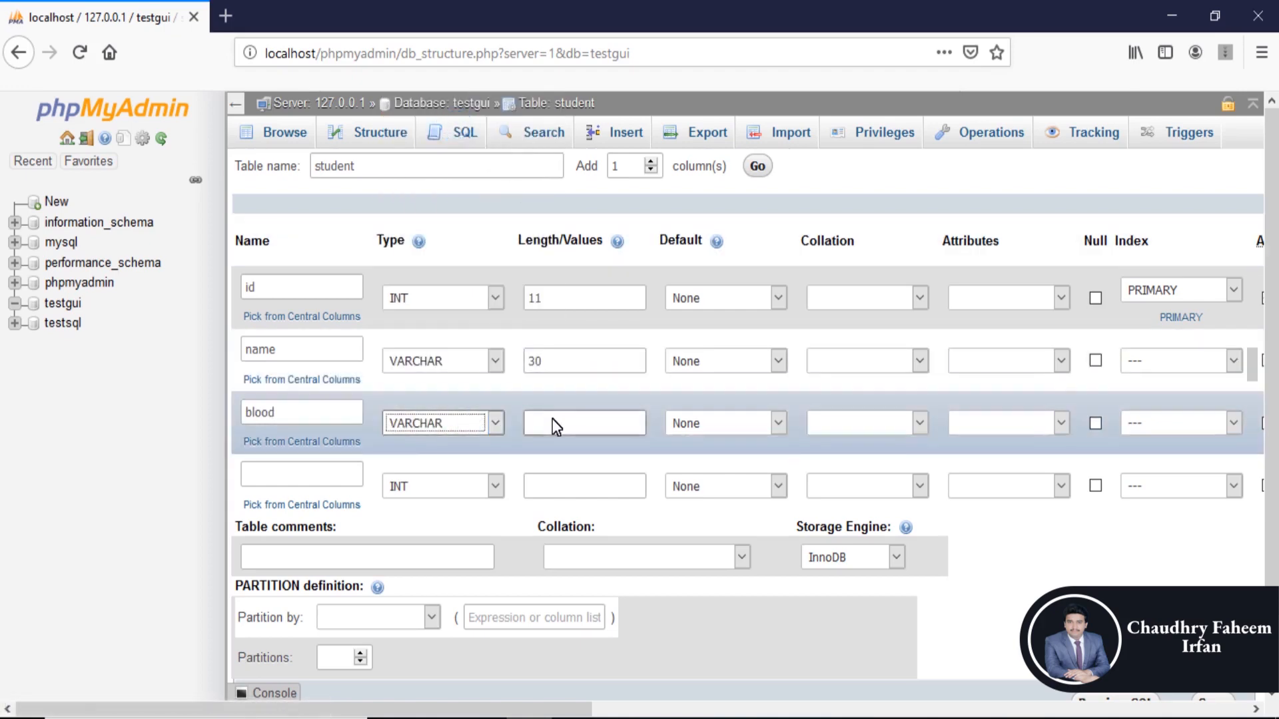
click(552, 423)
text(5)
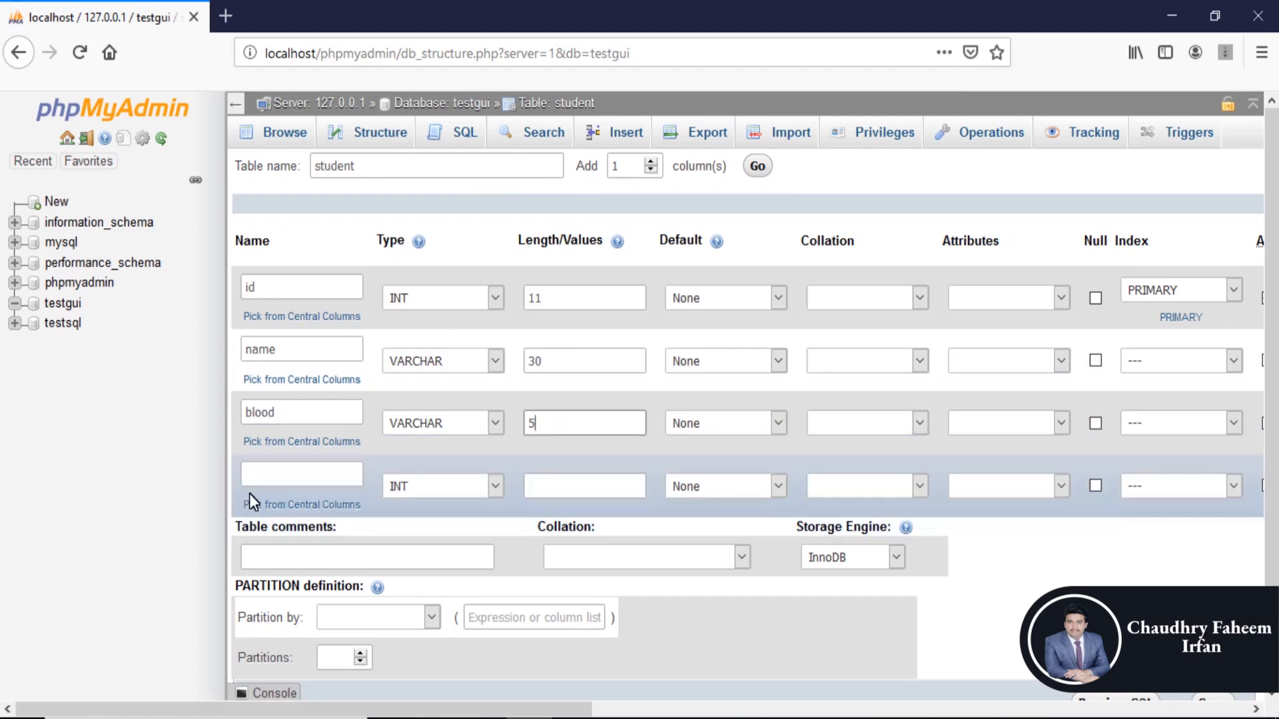
- Define the fourth column of the student table as phone with type VARCHAR and length 14
click(286, 483)
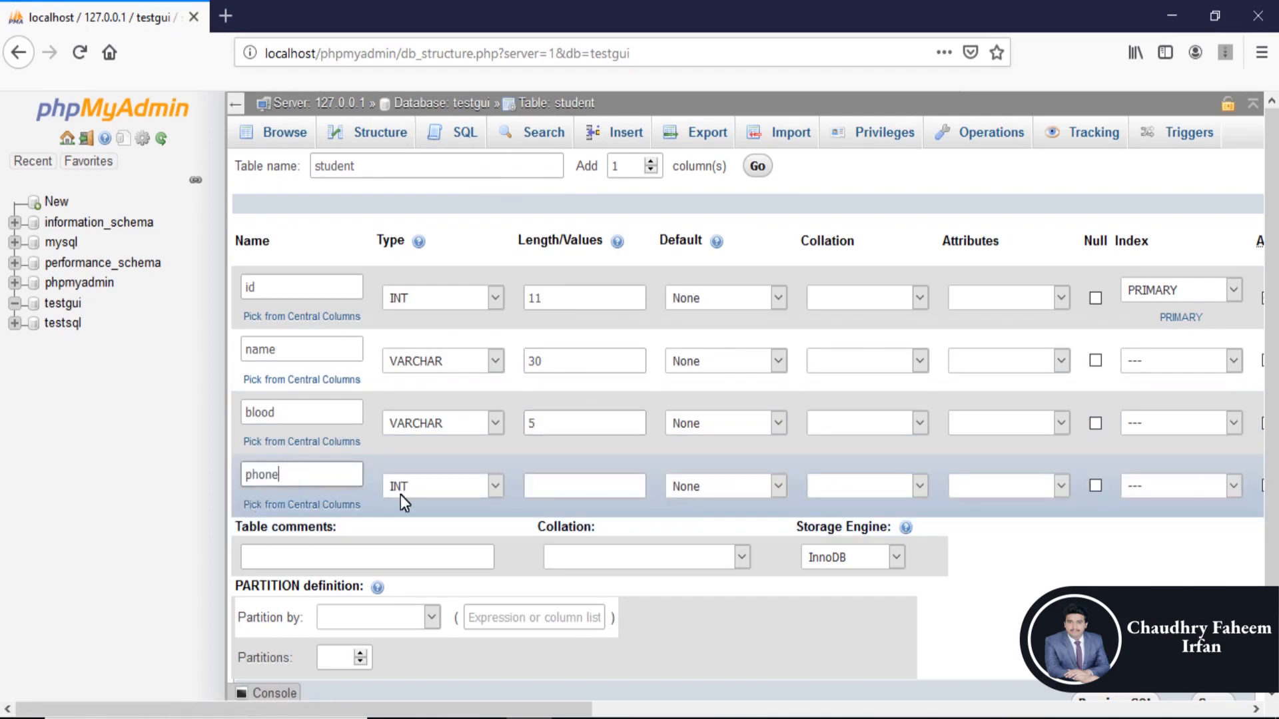
click(417, 488)
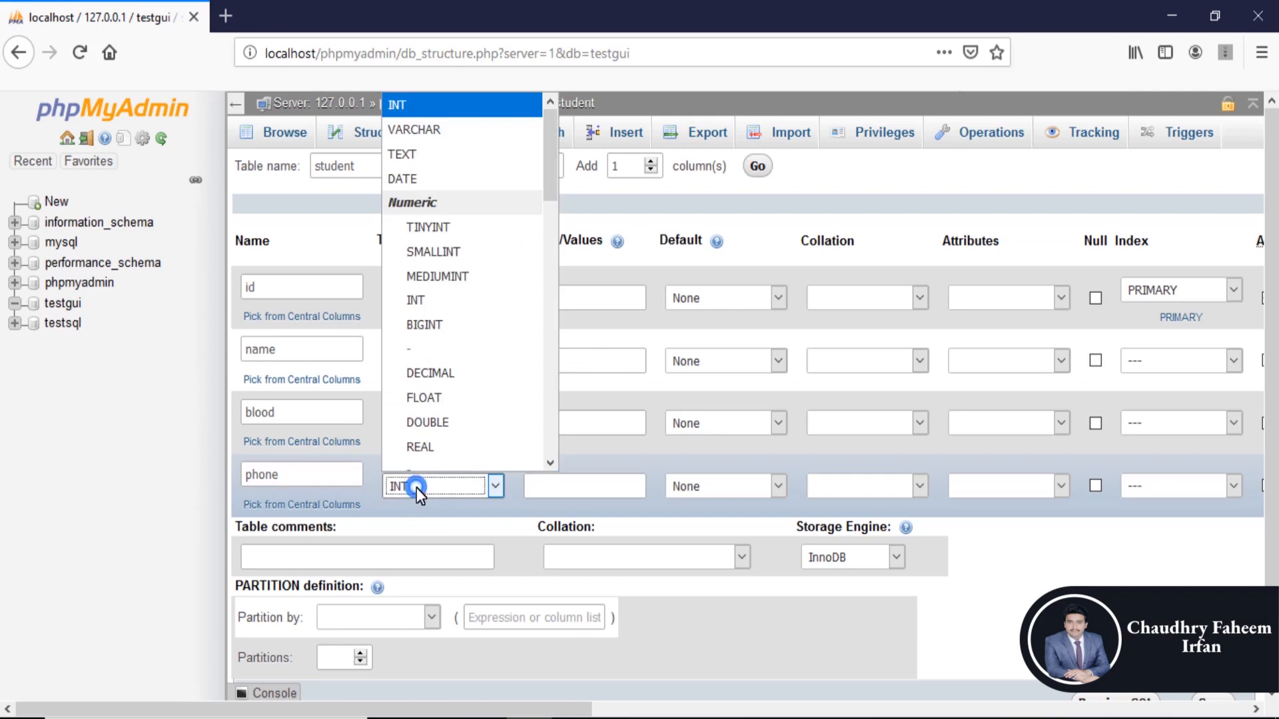
click(471, 126)
click(545, 490)
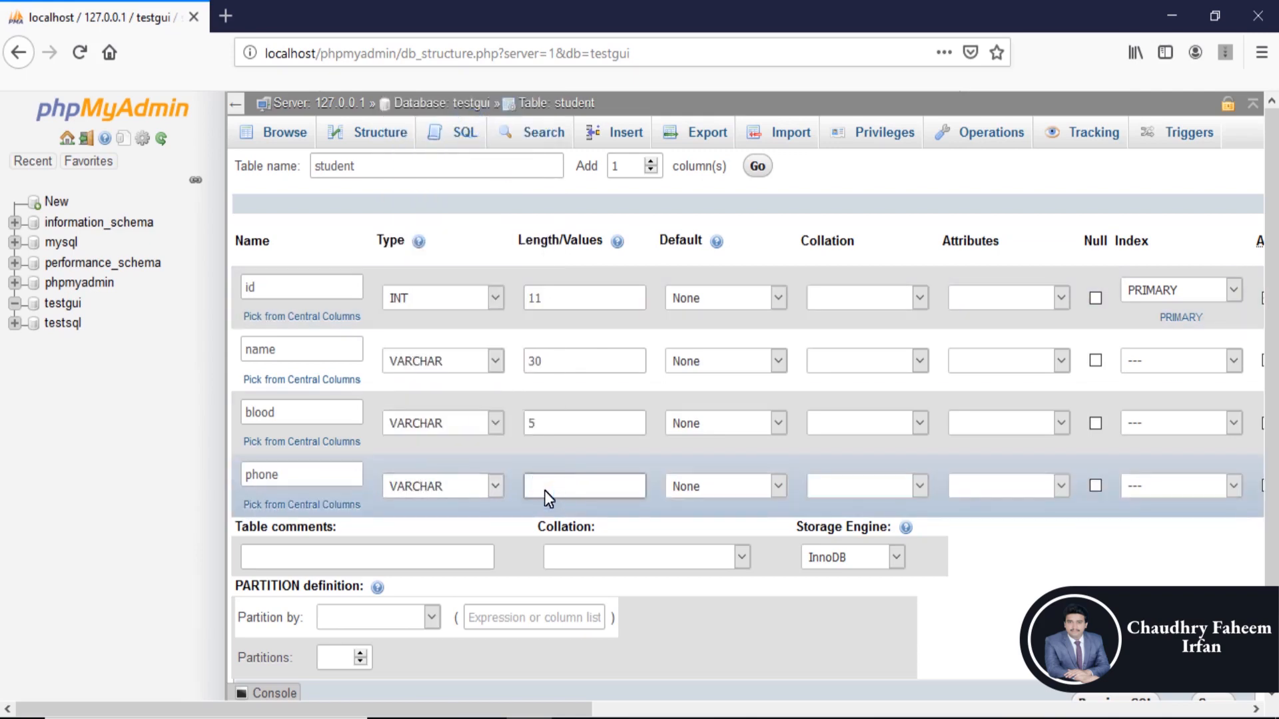
double_click(546, 488)
- Add a UNIQUE index named phone on the phone column
drag(560, 711, 722, 712)
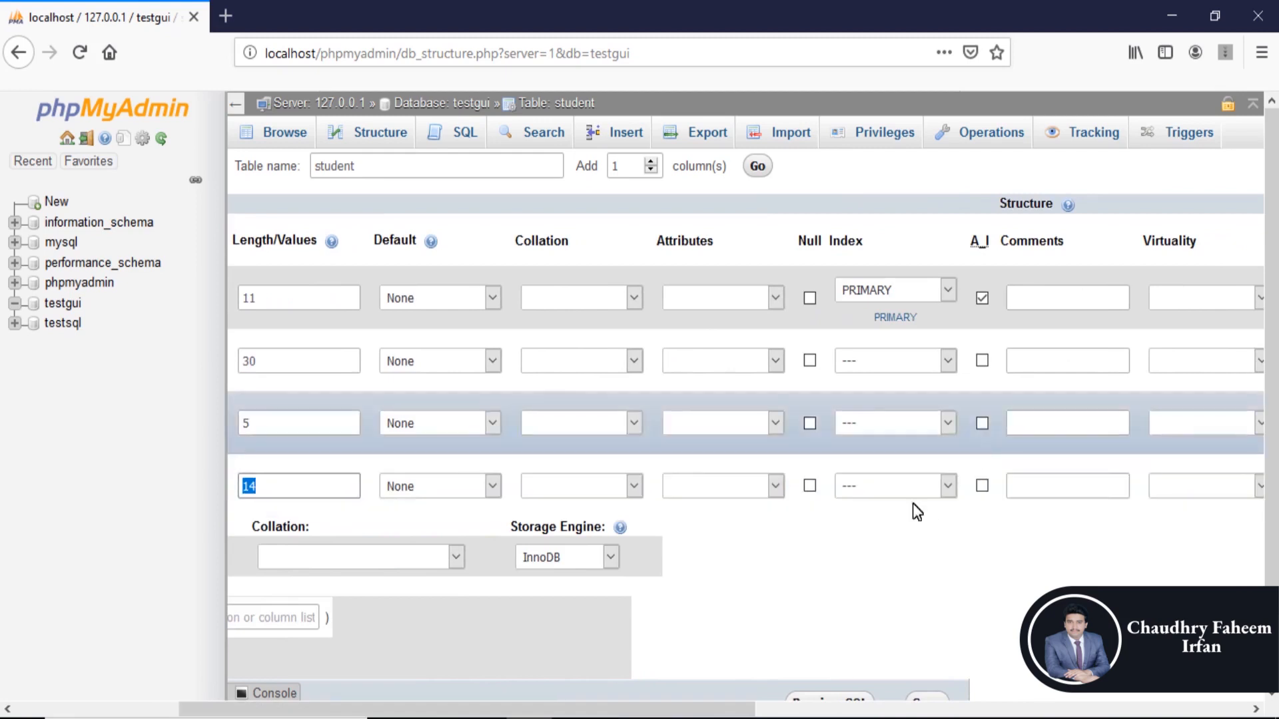
click(897, 495)
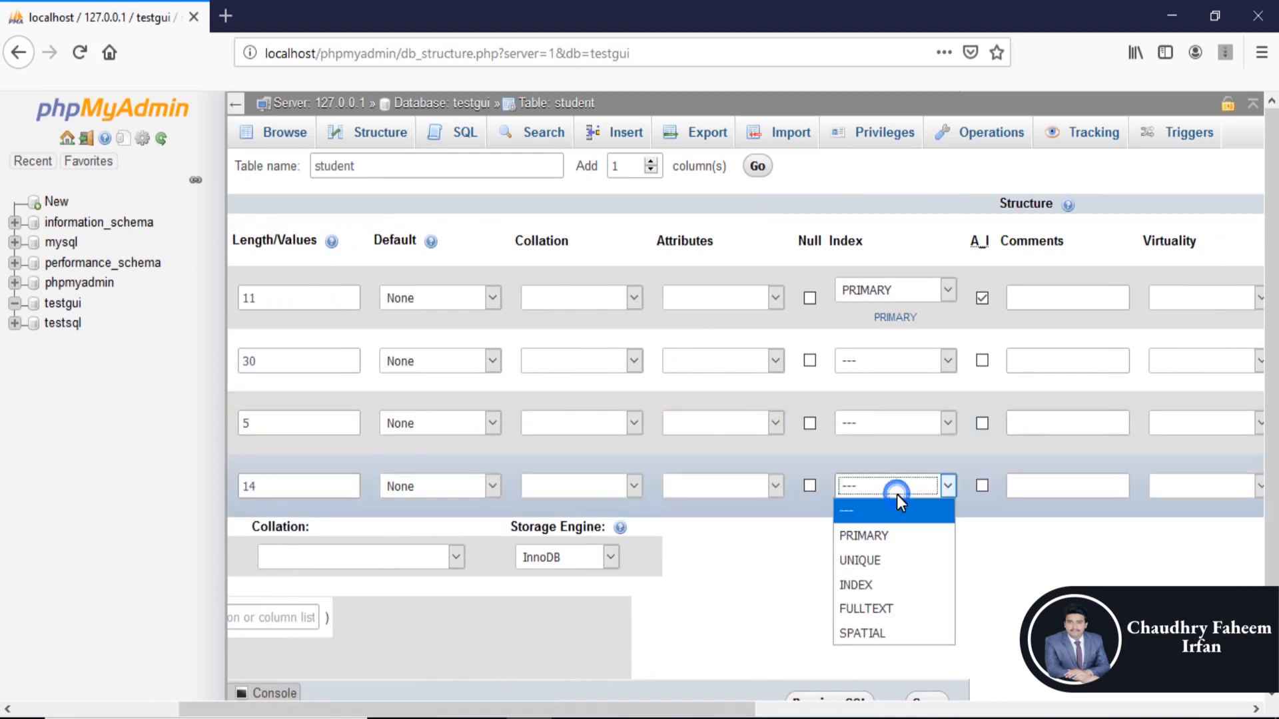
click(897, 563)
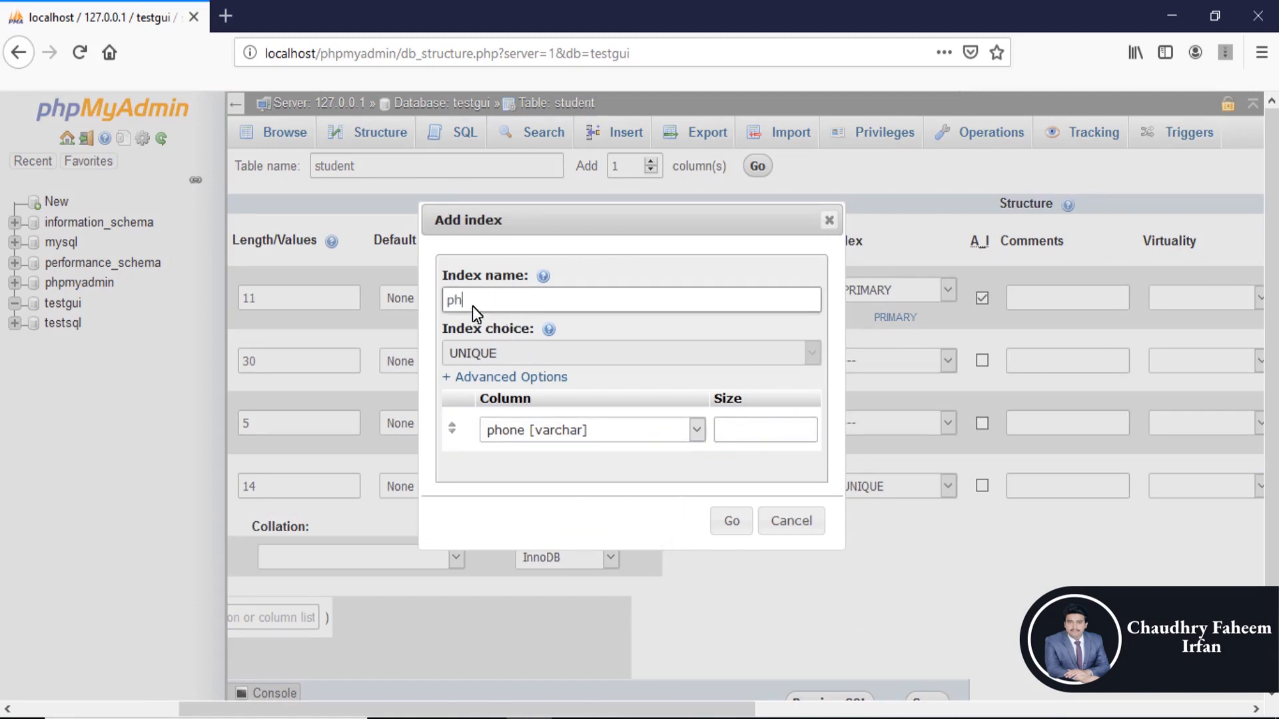
text(phone)
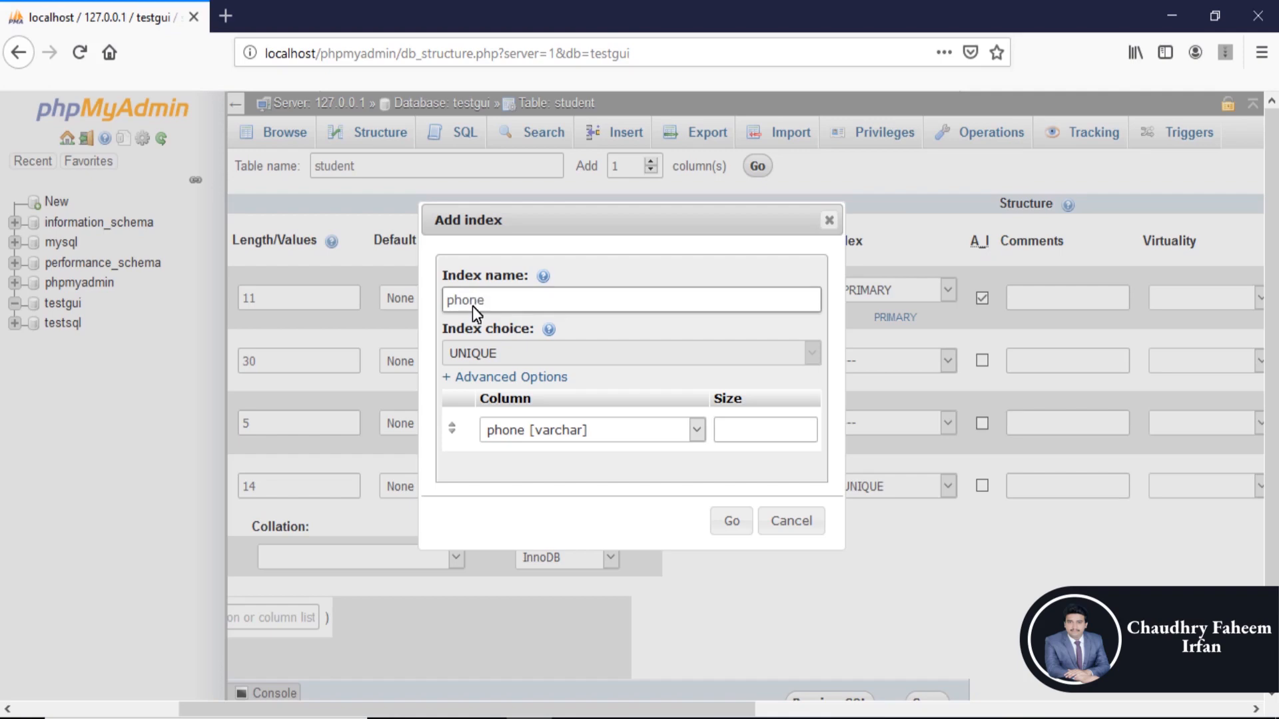
click(732, 526)
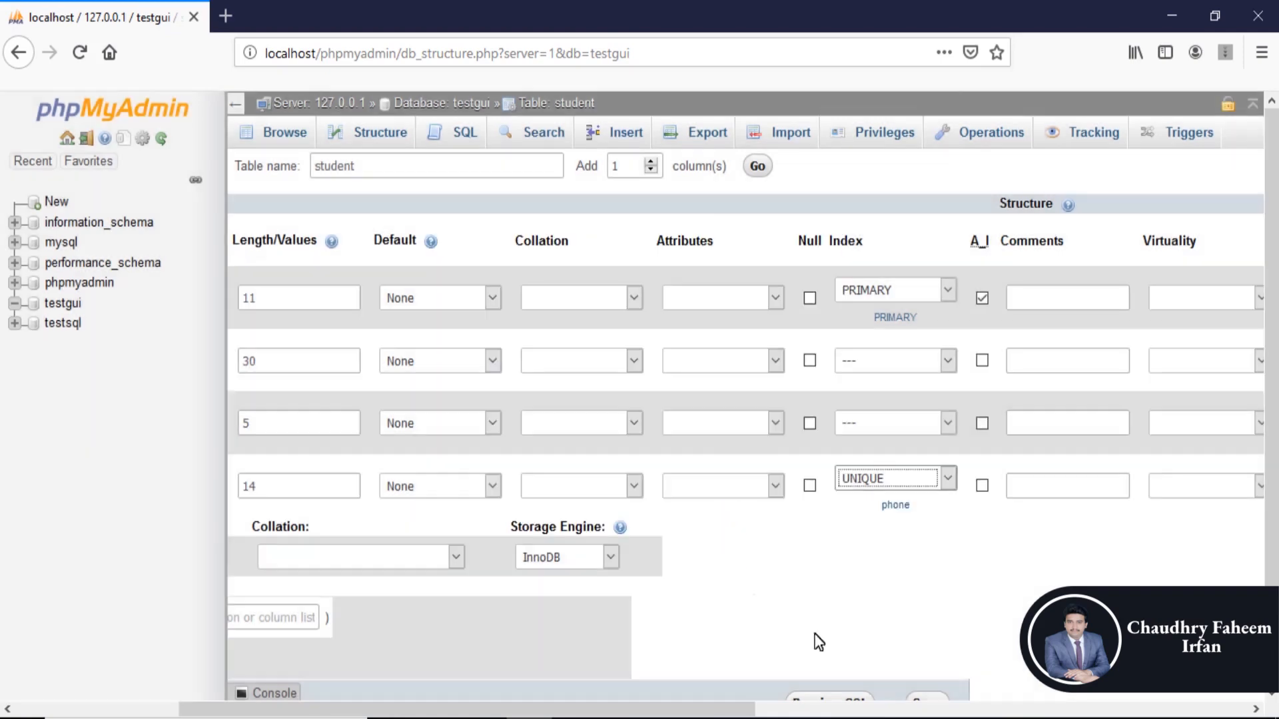
- Add one more column to the student table and name it fatherName
drag(720, 712, 556, 713)
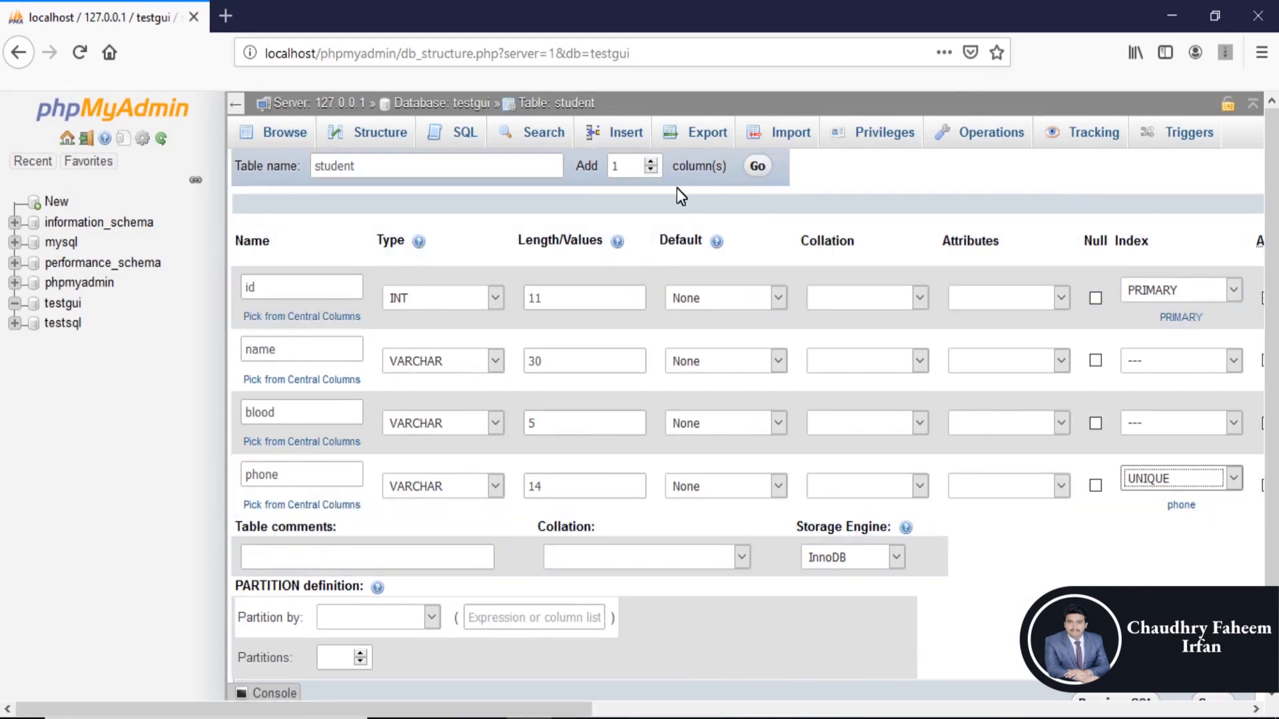
click(759, 166)
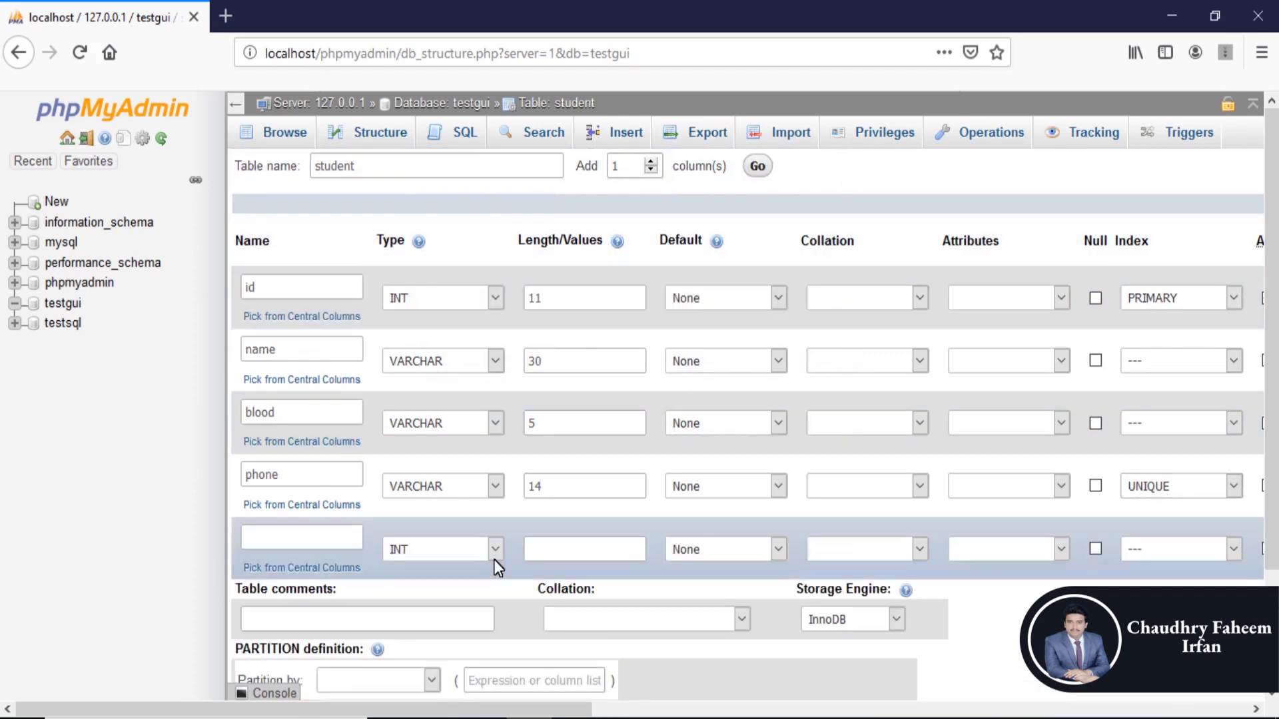
click(323, 543)
text(fath)
key(Down)
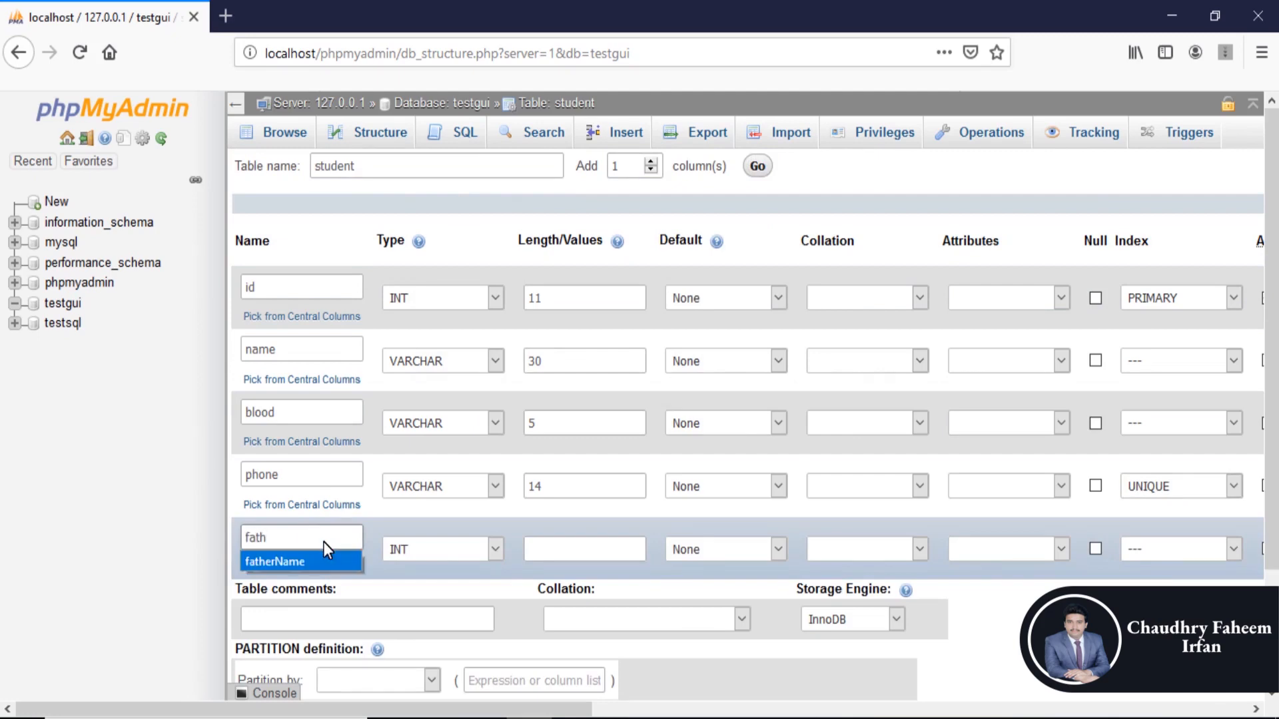
key(Return)
- Set the fatherName column to type VARCHAR with length 30, and preview the SQL for the student table
click(429, 545)
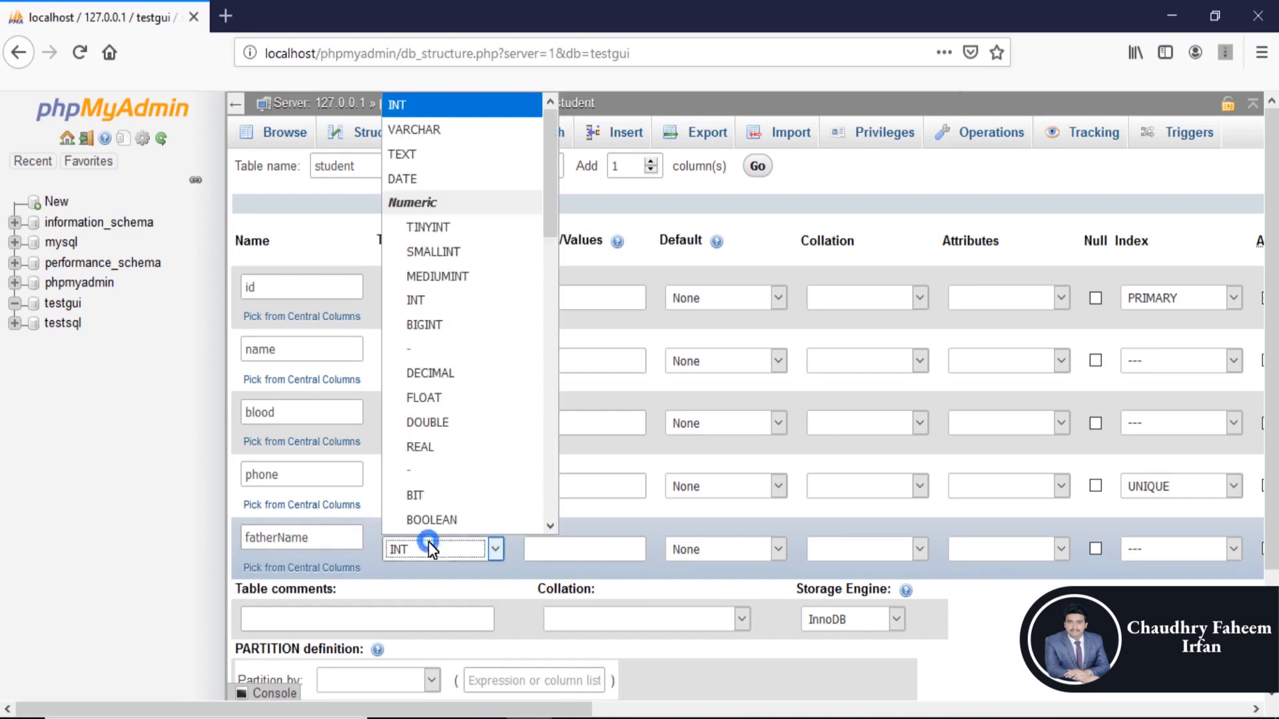
click(458, 129)
click(581, 545)
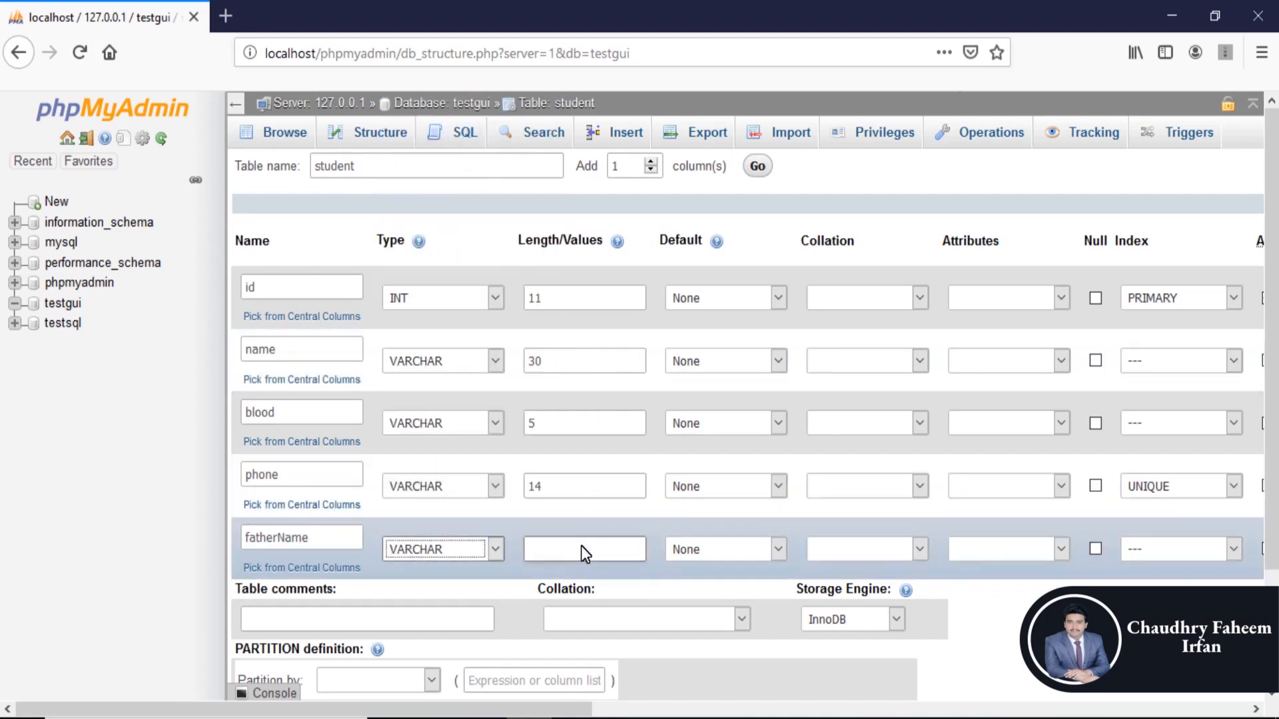
text(30)
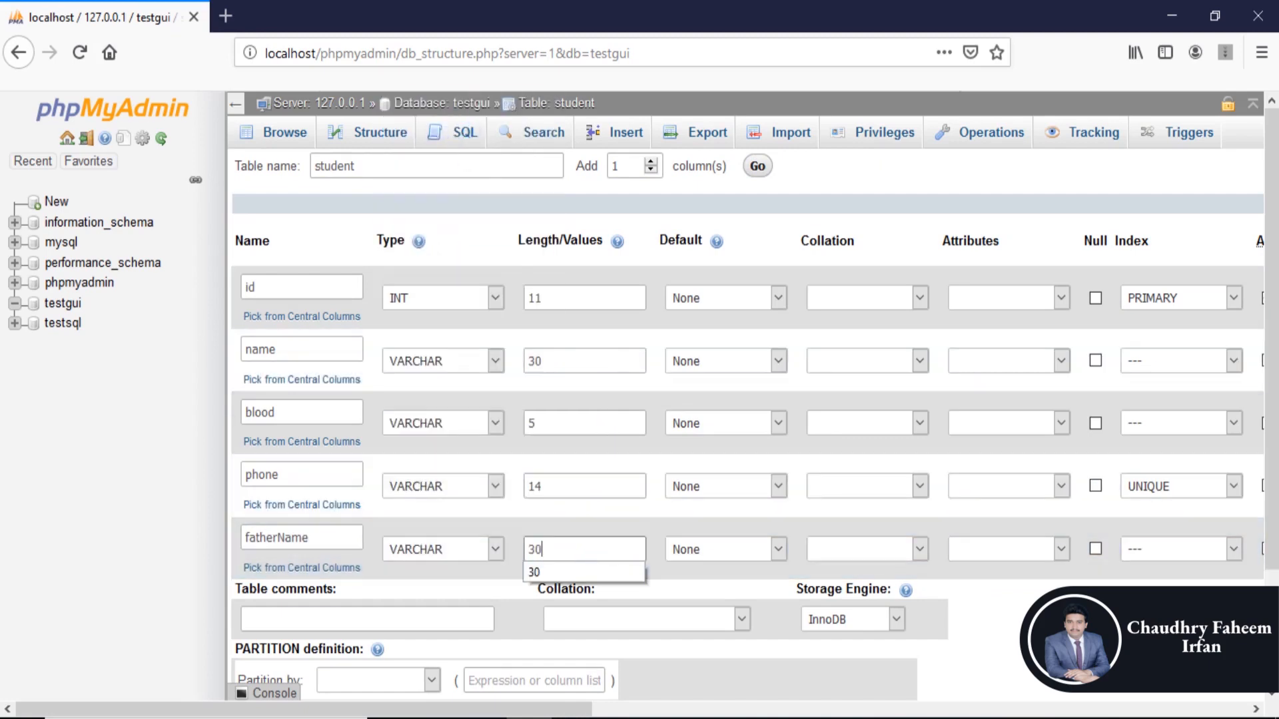
scroll(746, 399, down, 3)
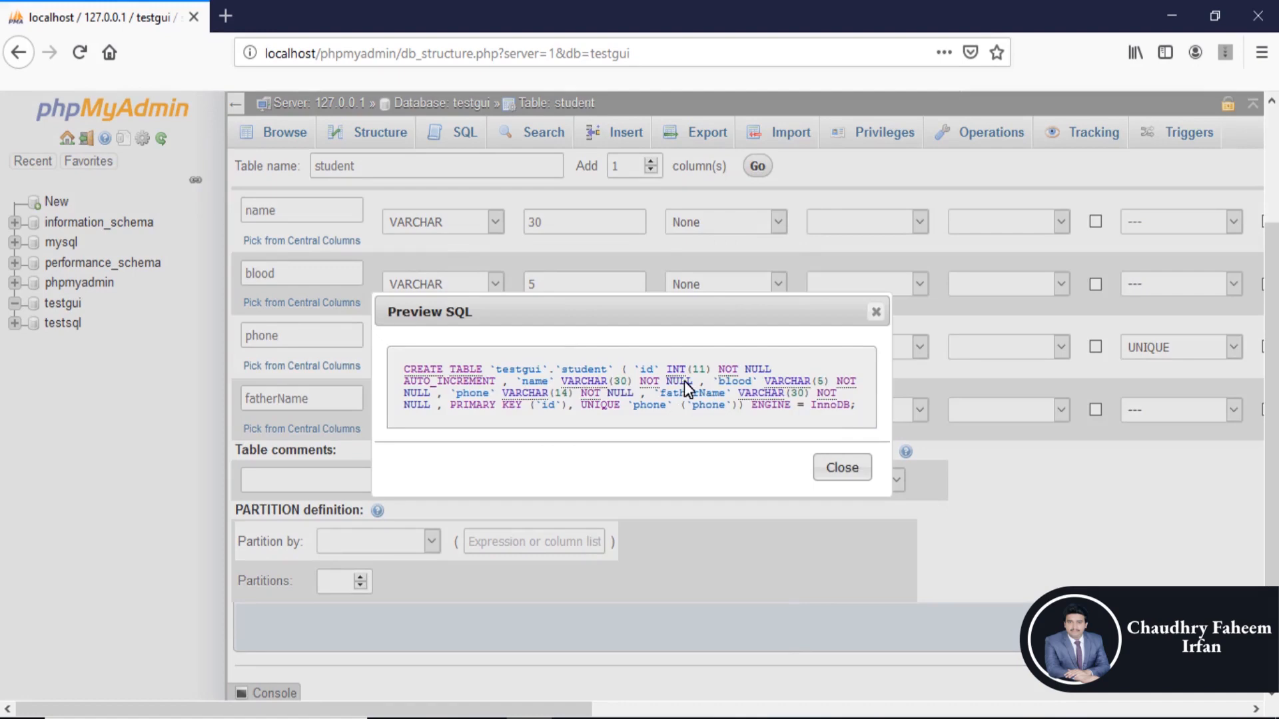
click(844, 468)
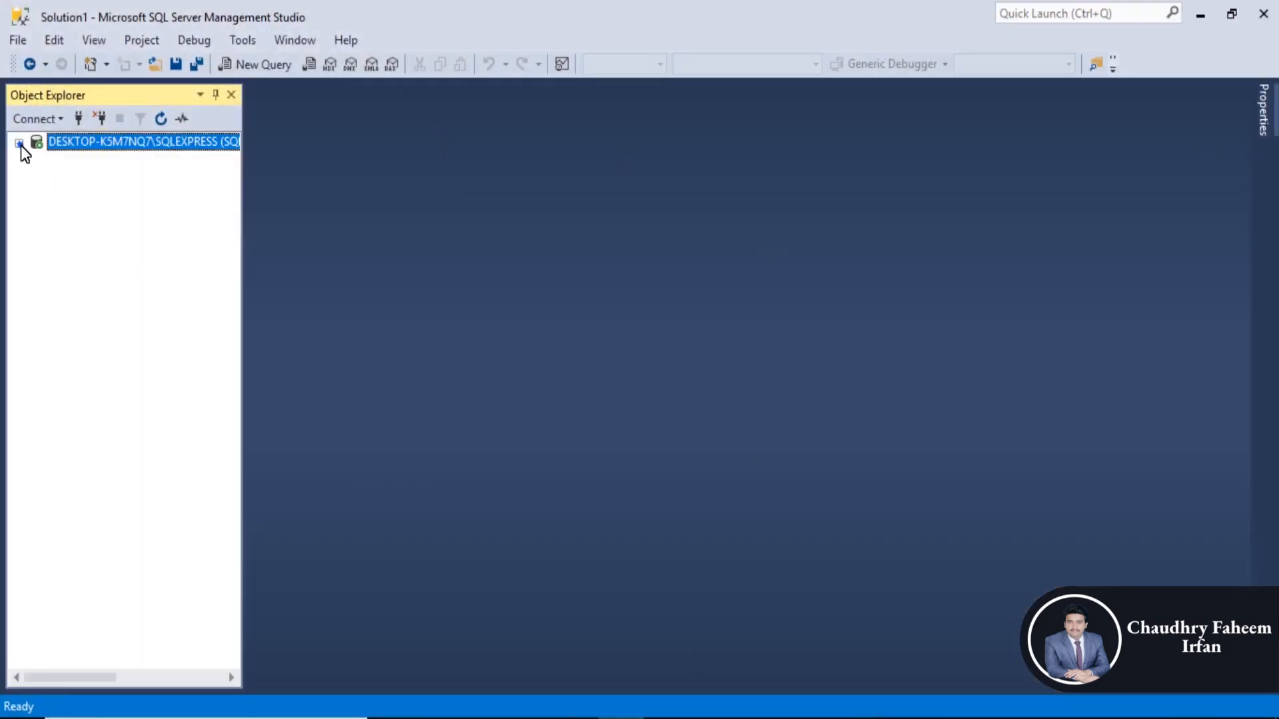
- In SQL Server Management Studio, start designing a new table in the testGui database
click(19, 143)
click(36, 160)
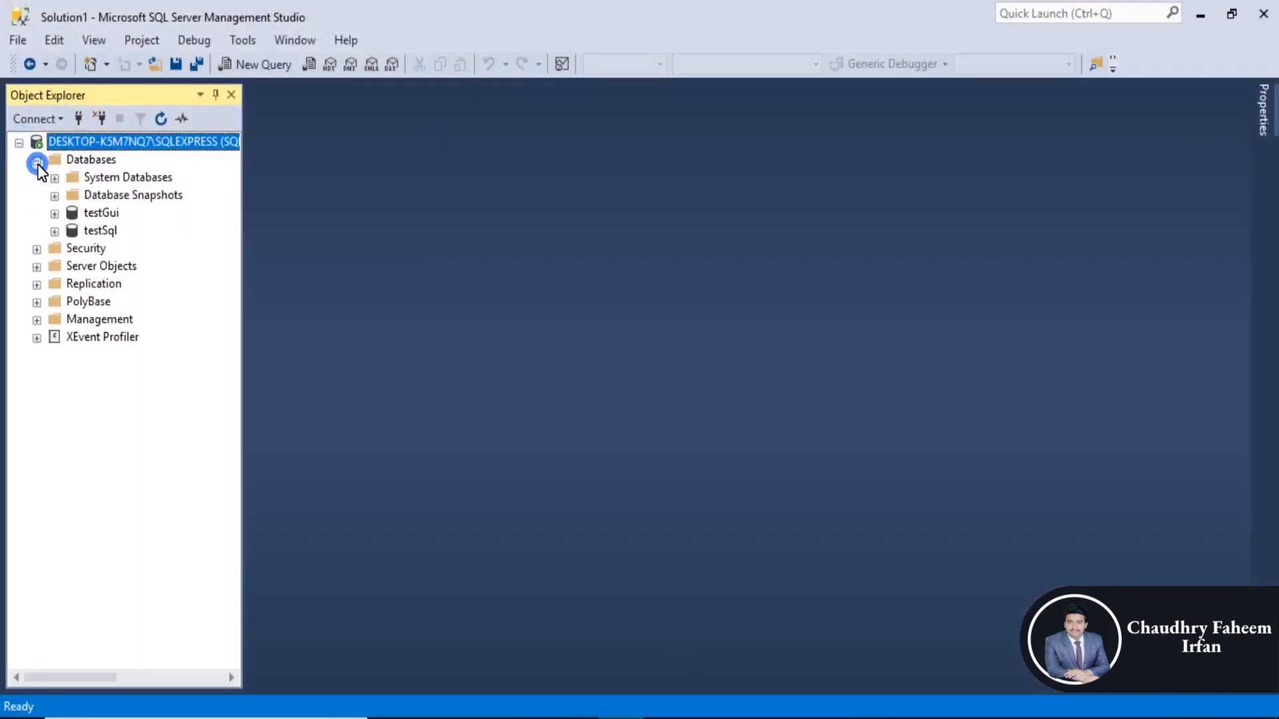
click(54, 214)
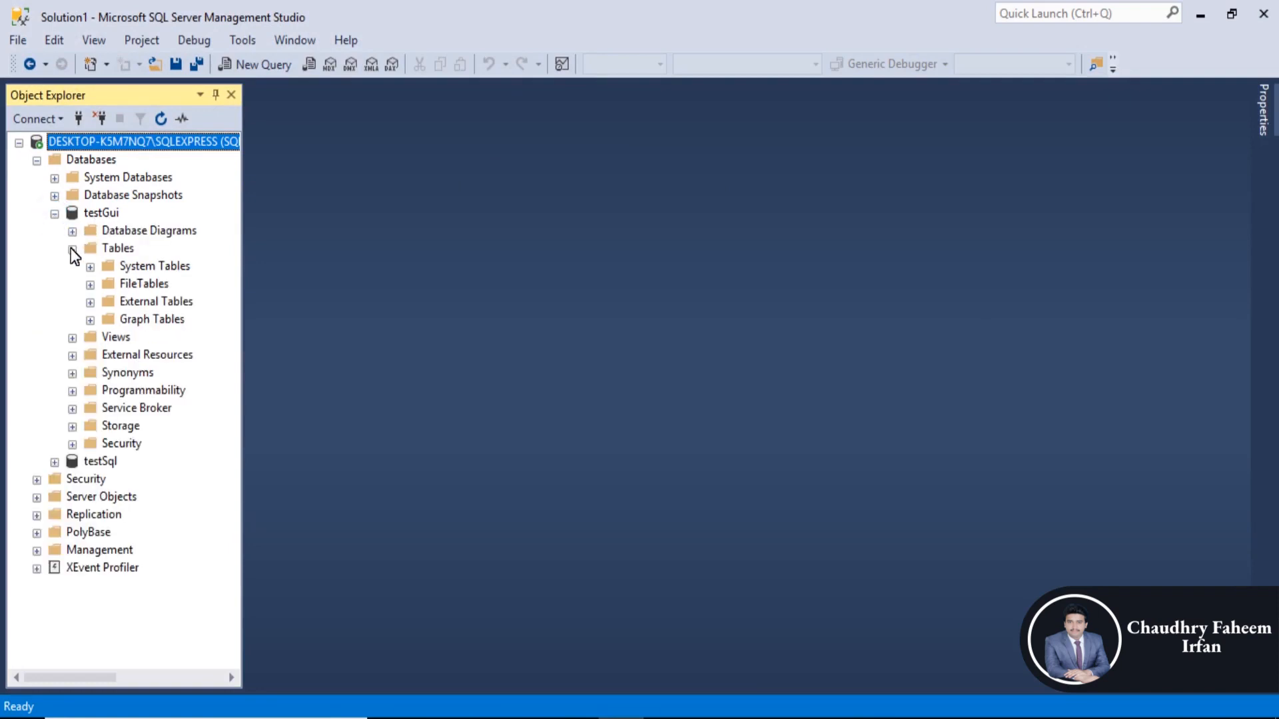
click(72, 249)
click(72, 249)
click(105, 249)
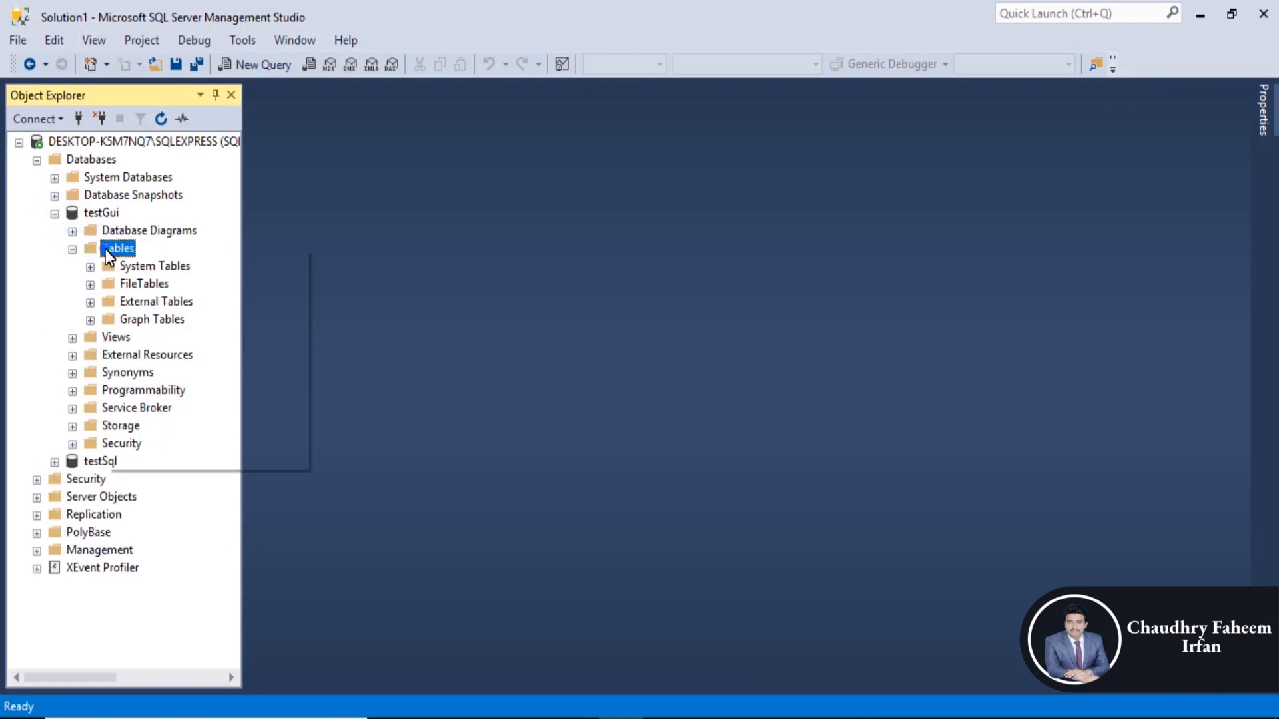
right_click(105, 249)
click(162, 263)
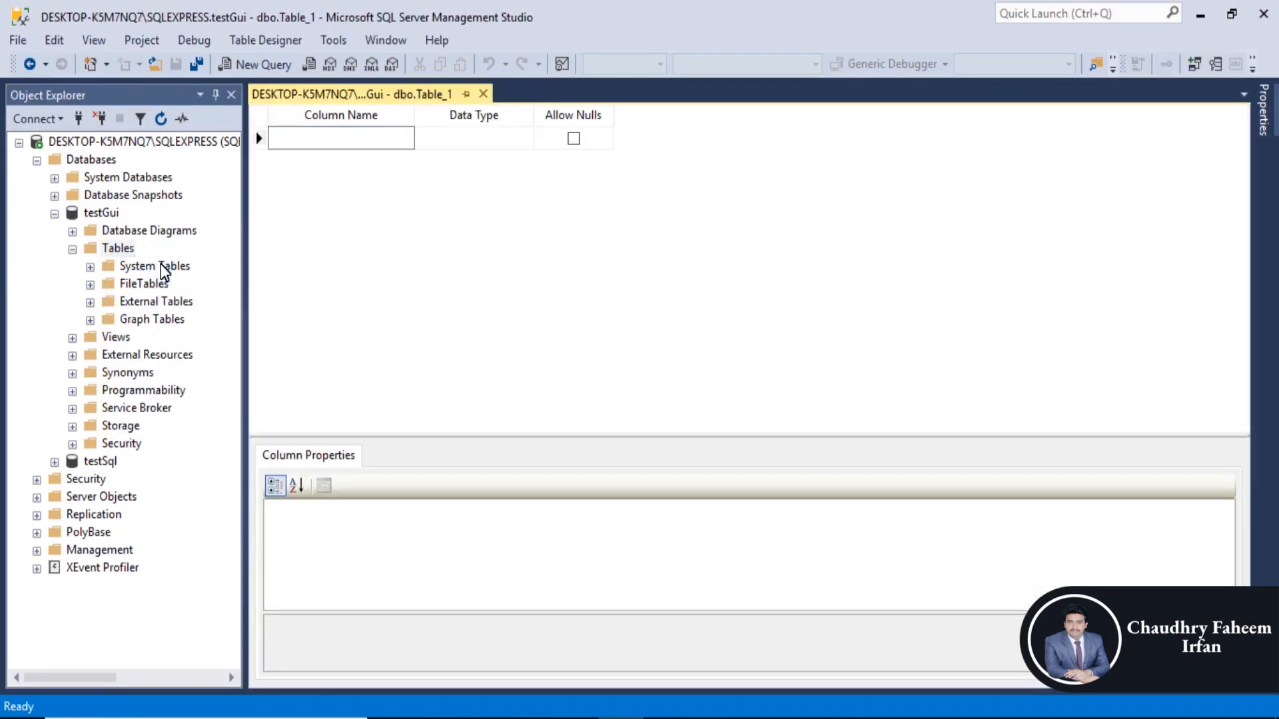
- Define the first column of the new table as id with data type int, disallowing nulls
text(id)
key(Tab)
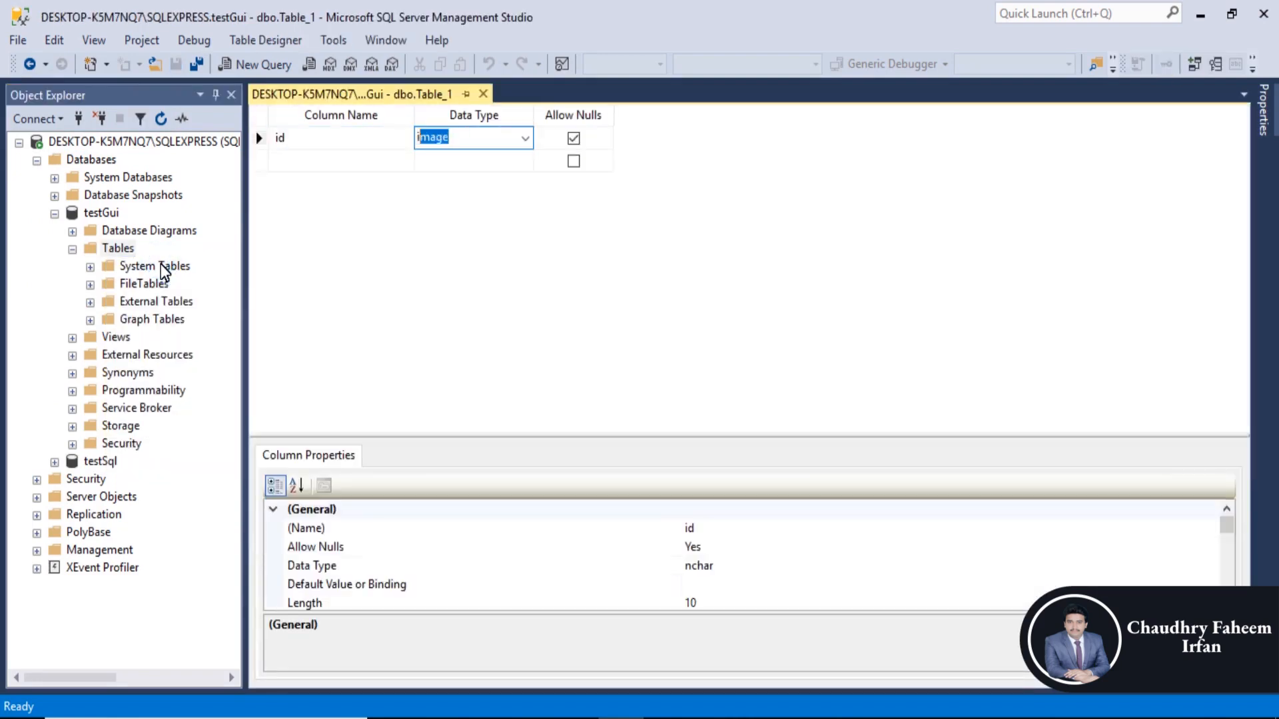
text(int)
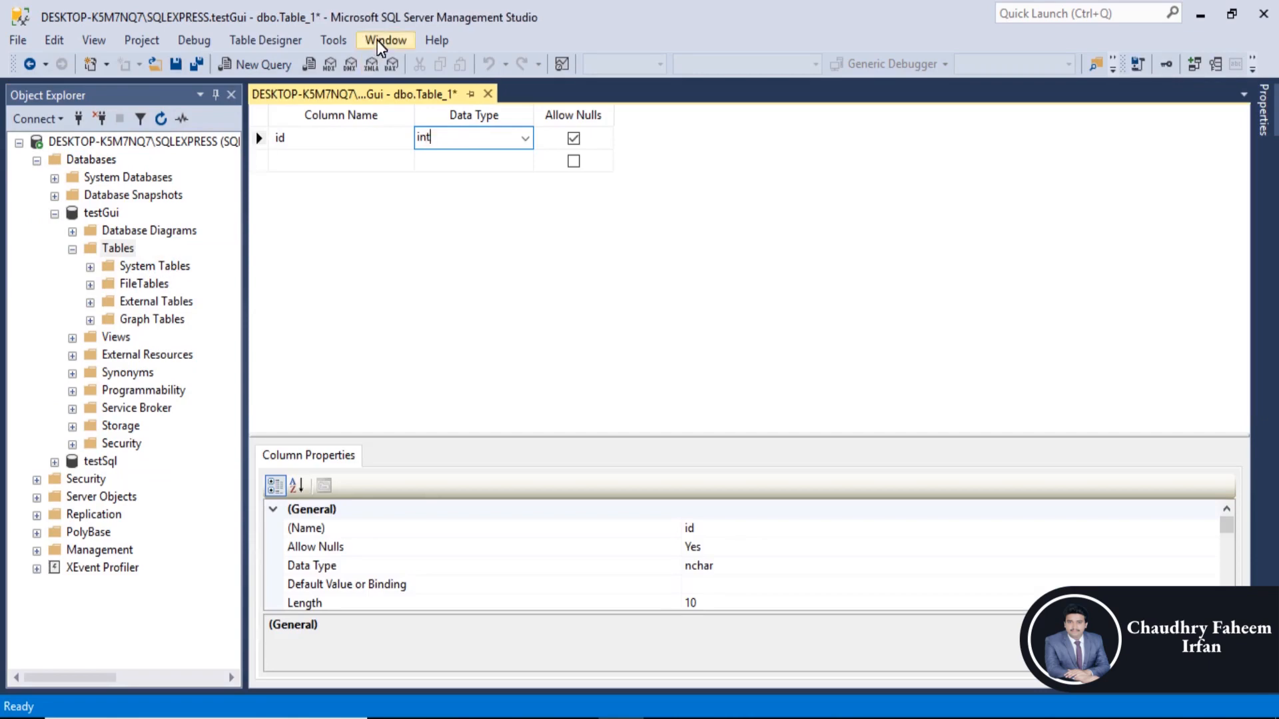
click(573, 140)
- Define the second column as name with data type varchar(30), disallowing nulls
click(325, 166)
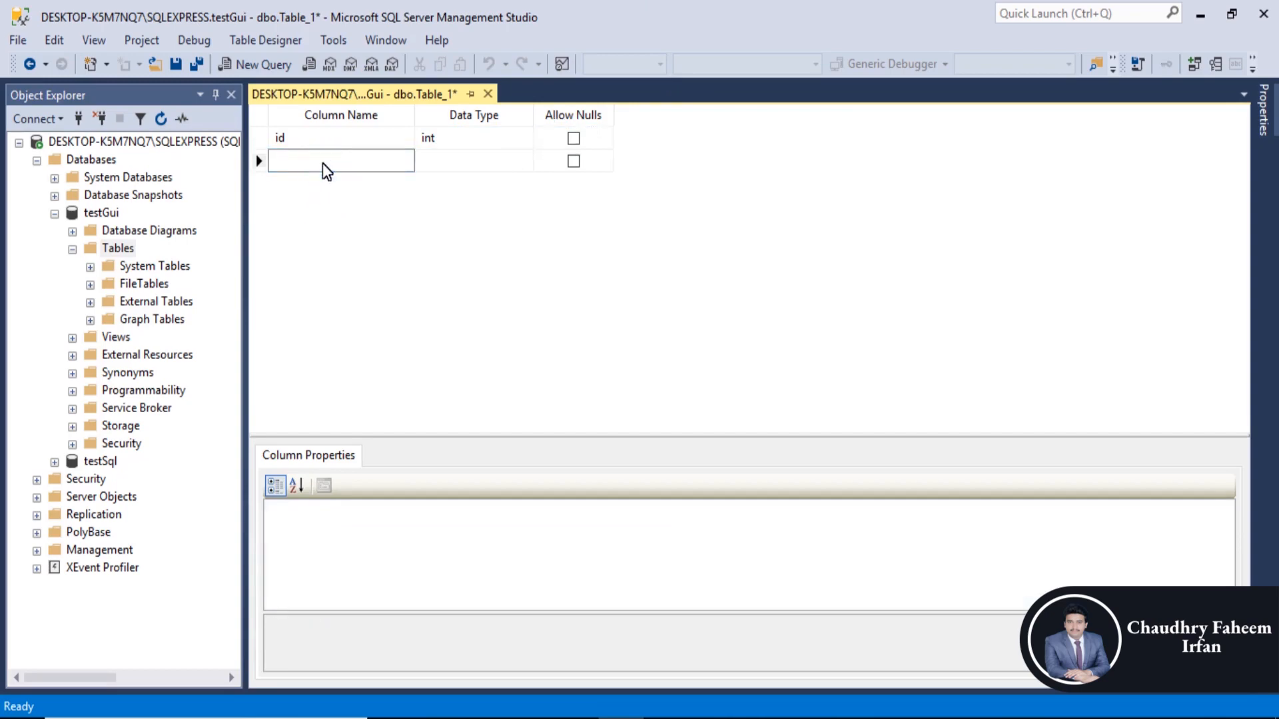
text(name)
key(Tab)
text(varchar(50))
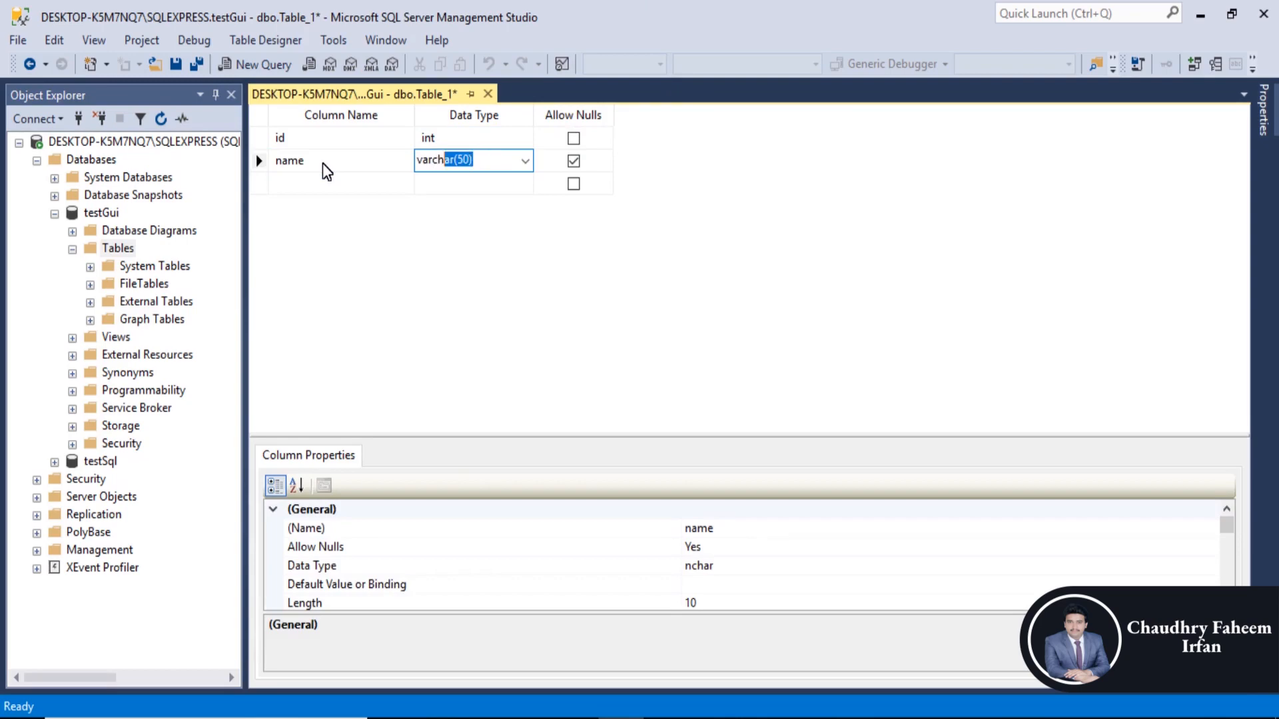
key(BackSpace)
text(3)
key(Tab)
key(space)
key(Tab)
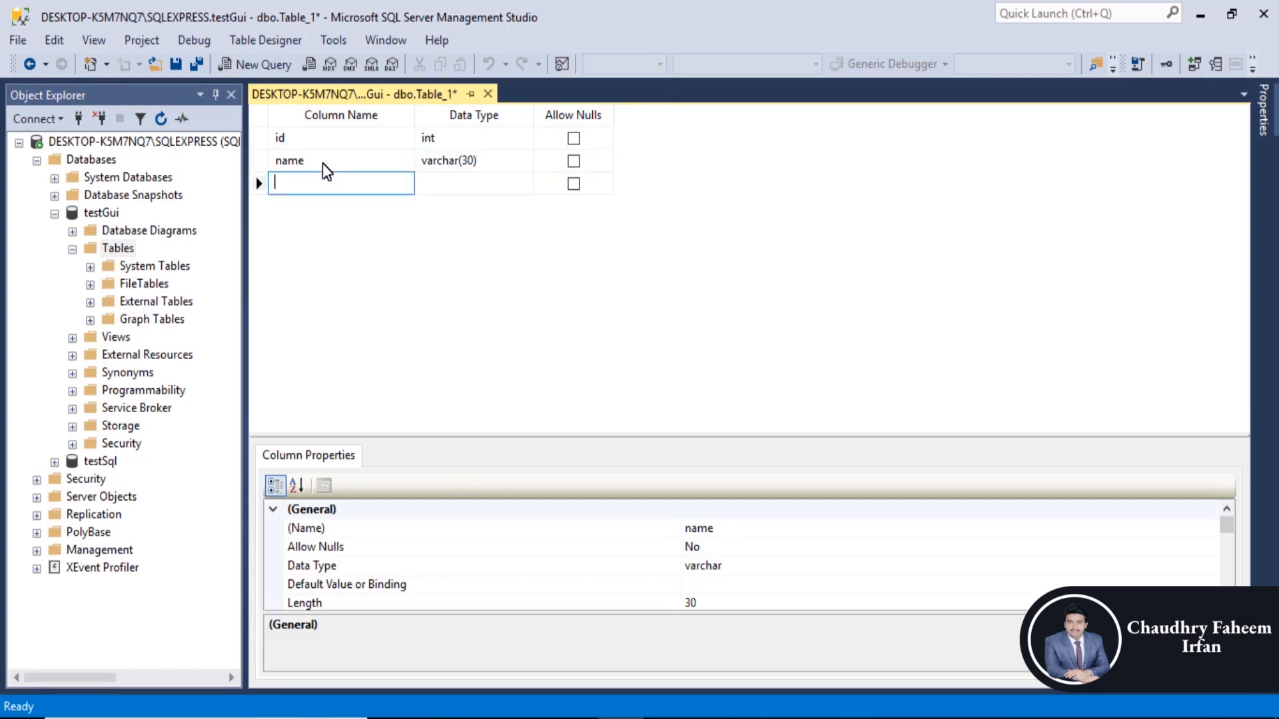
- Define the third column as blood with data type varchar(5), disallowing nulls
text(blood)
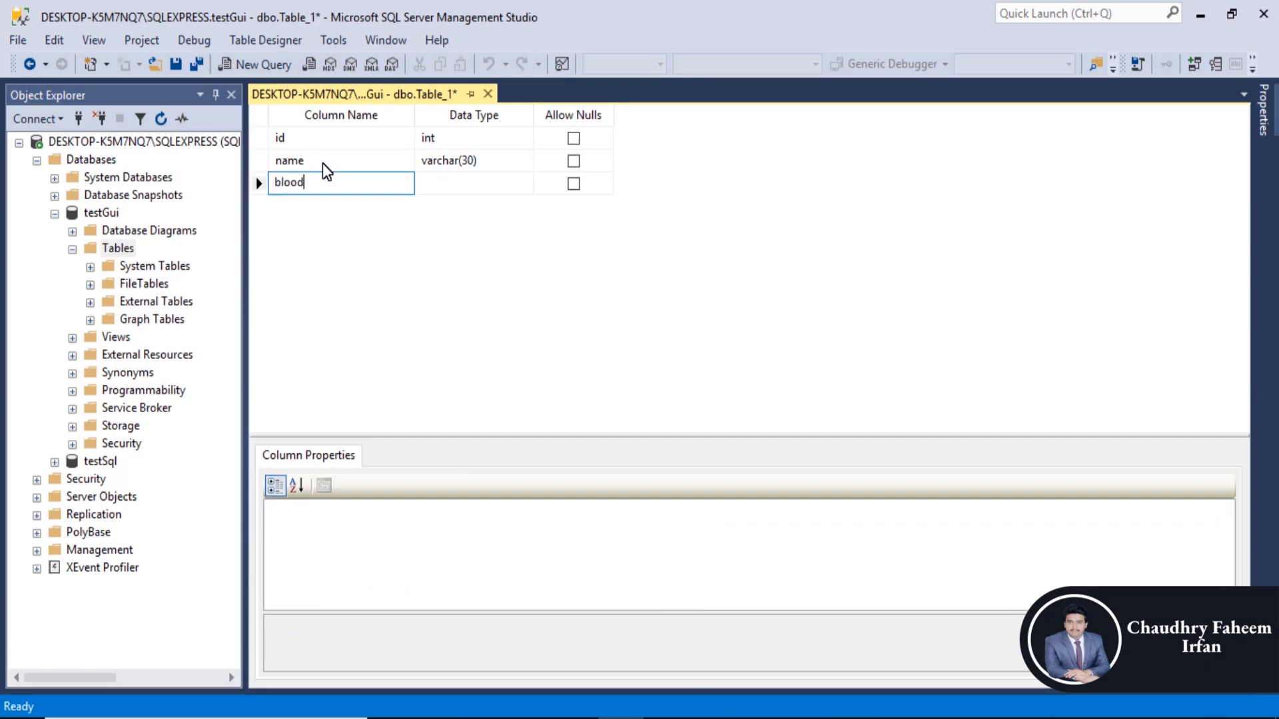
key(Tab)
text(varchar(5)
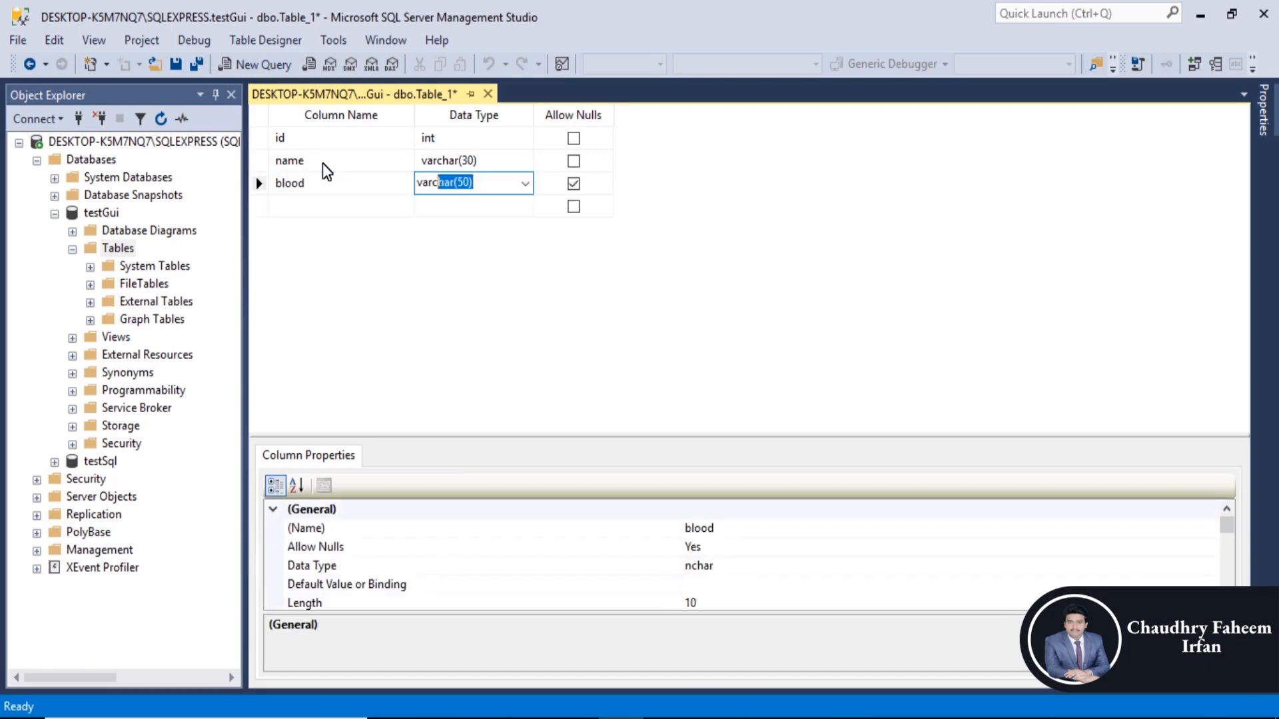
text())
key(Tab)
key(space)
key(Tab)
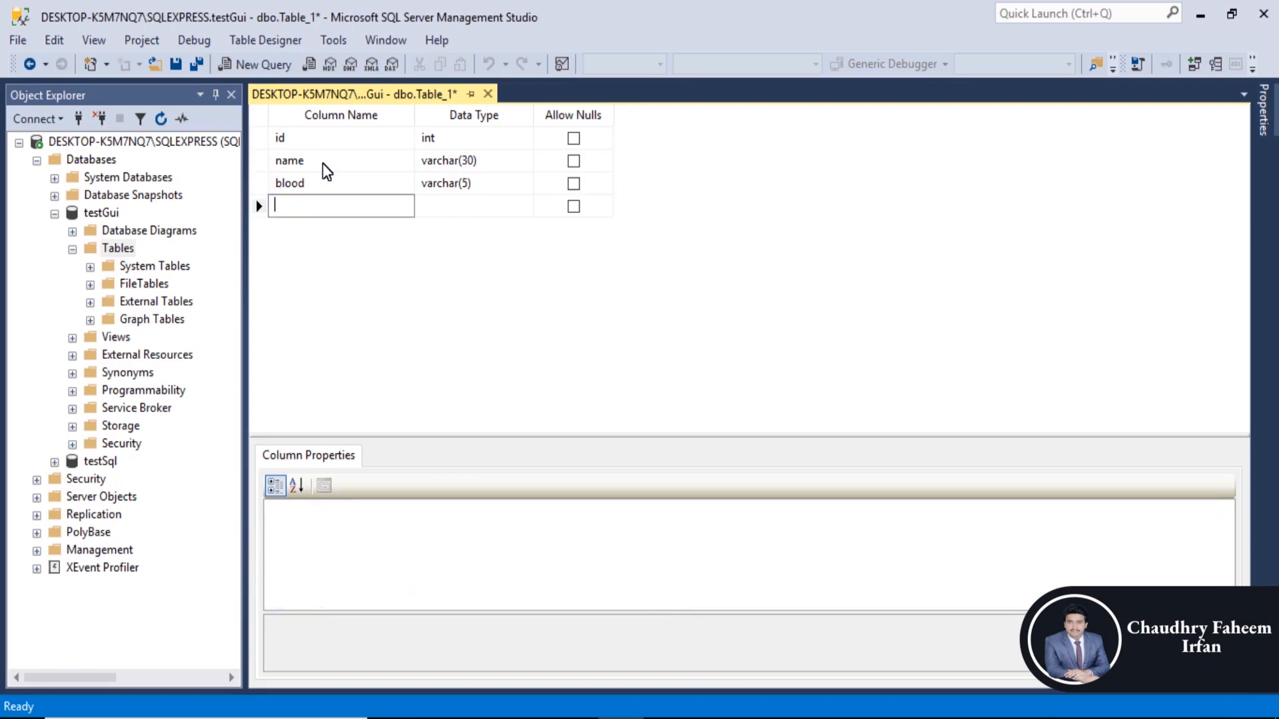
- Define the fourth column as phone with data type varchar(14), disallowing nulls
text(phone)
key(Tab)
text(var)
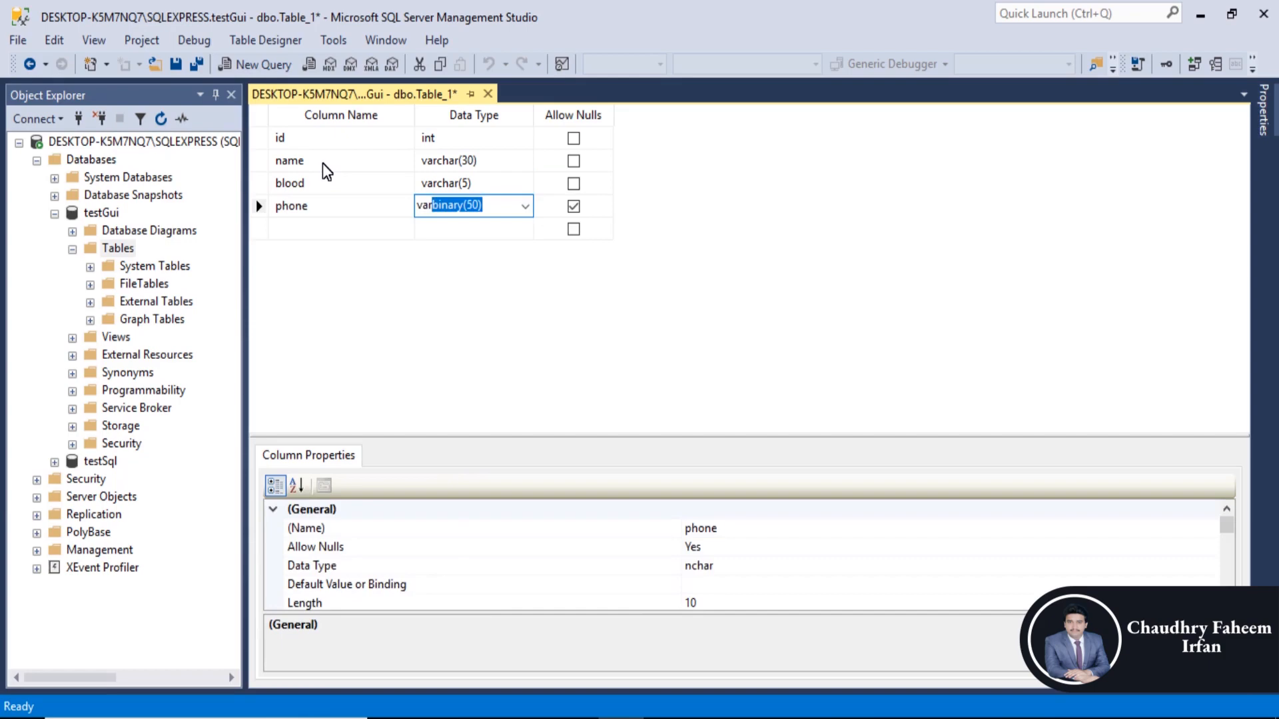
text(ch)
key(End)
key(BackSpace)
key(BackSpace)
text(14)
key(Tab)
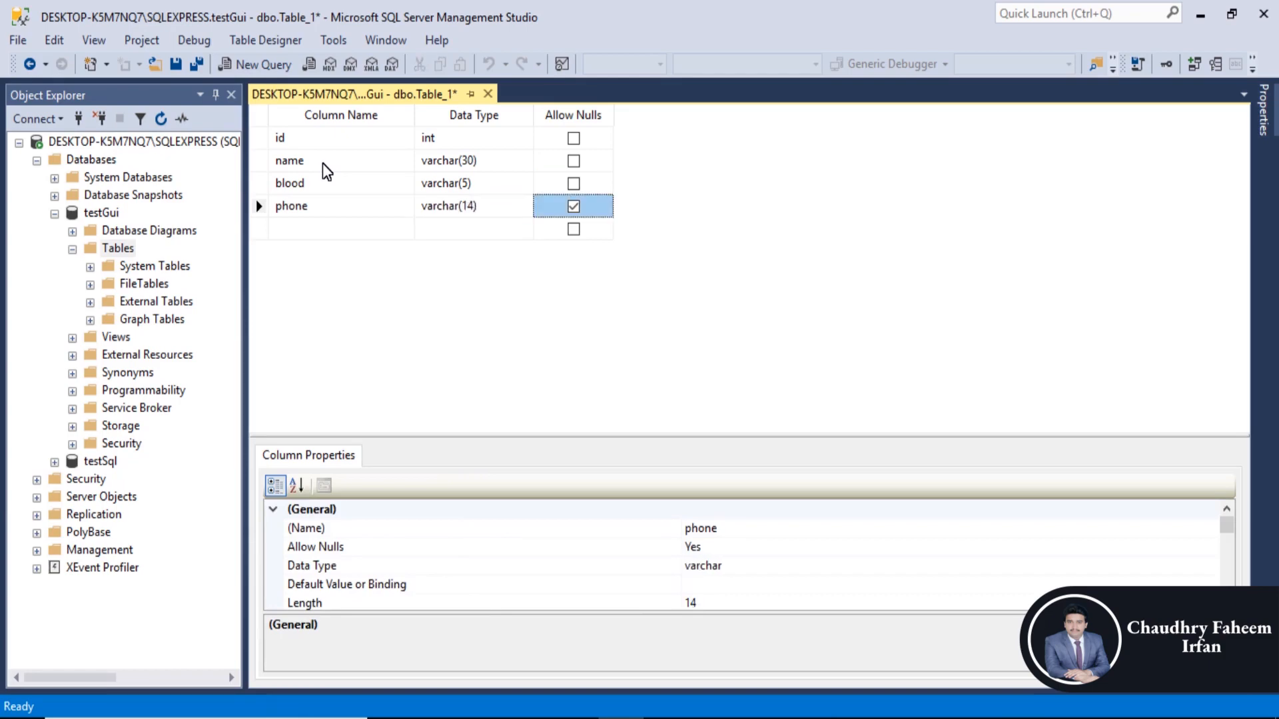
key(space)
key(Tab)
- Define the fifth column as fatherName with data type varchar(30), disallowing nulls
text(fathe)
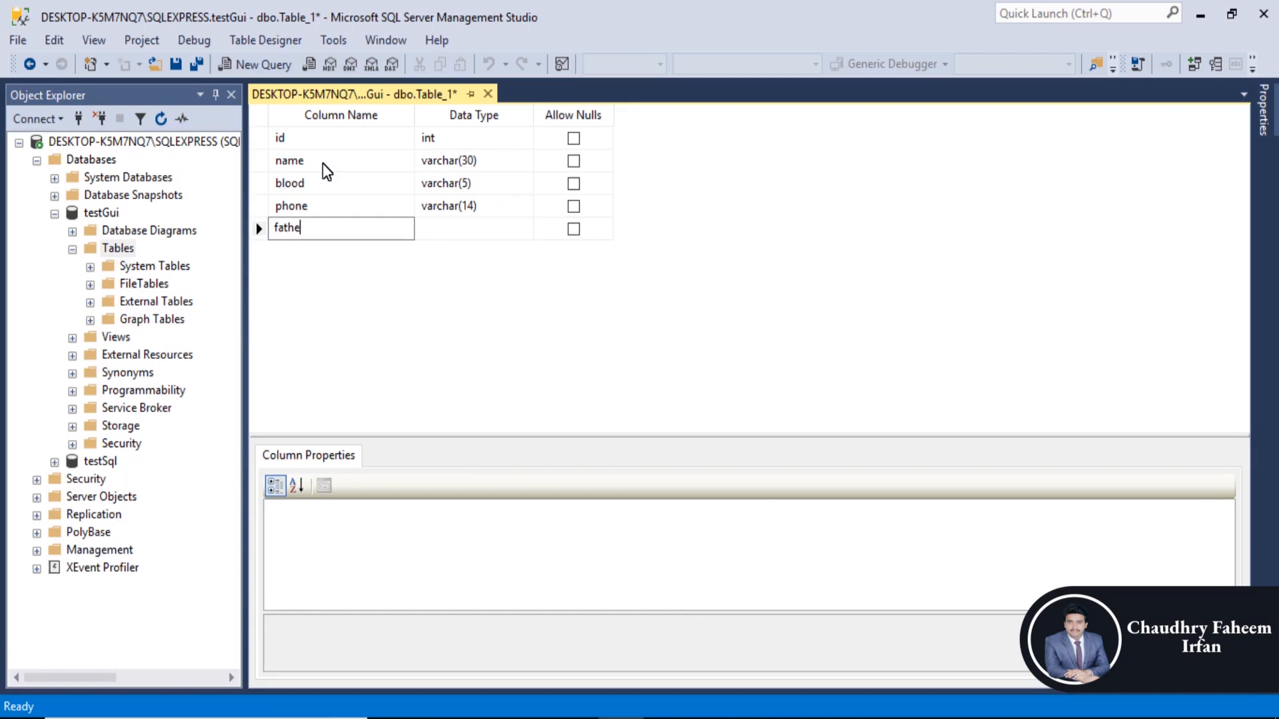
text(rName)
key(Tab)
text(v)
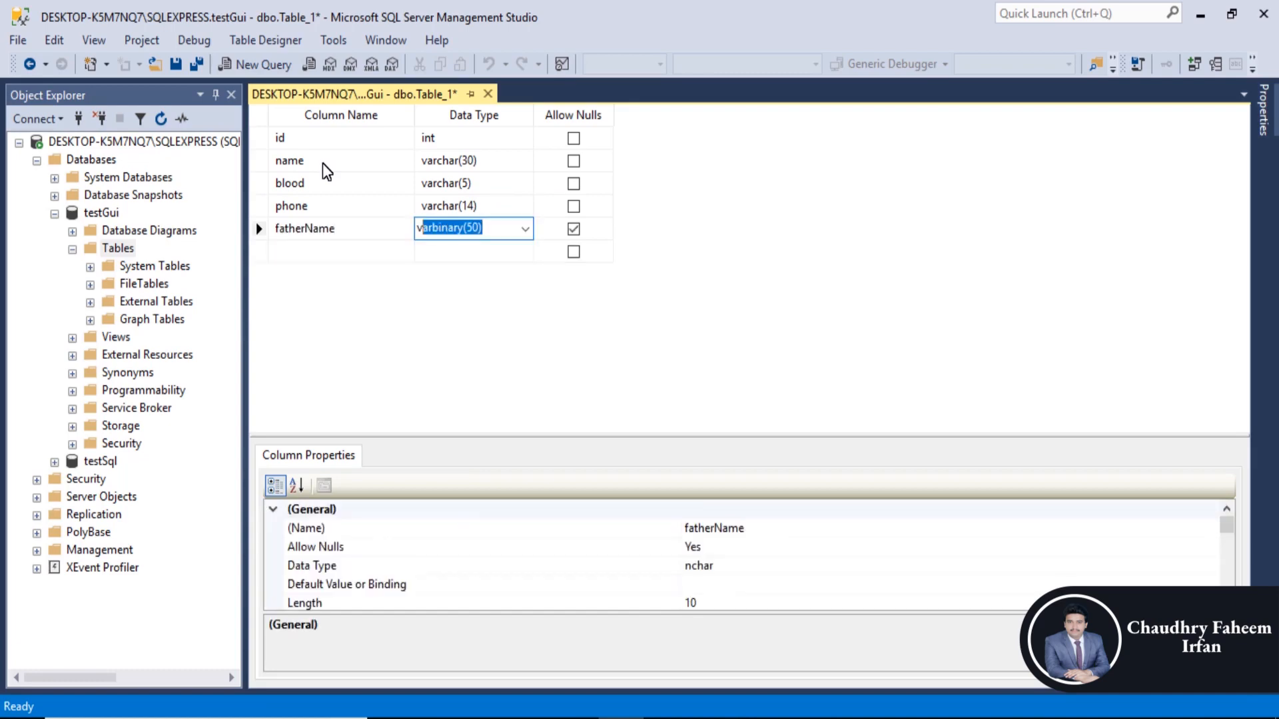
text(archar(50))
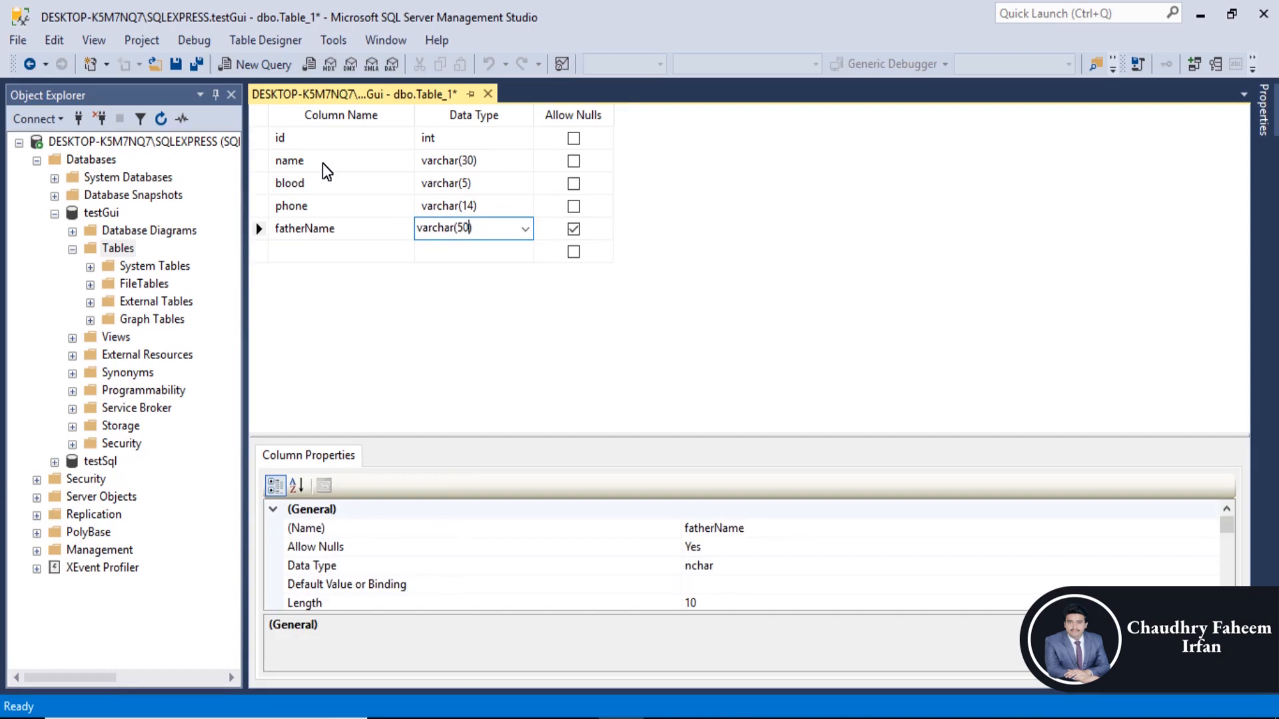
key(Left)
key(Left)
key(BackSpace)
text(3)
key(Tab)
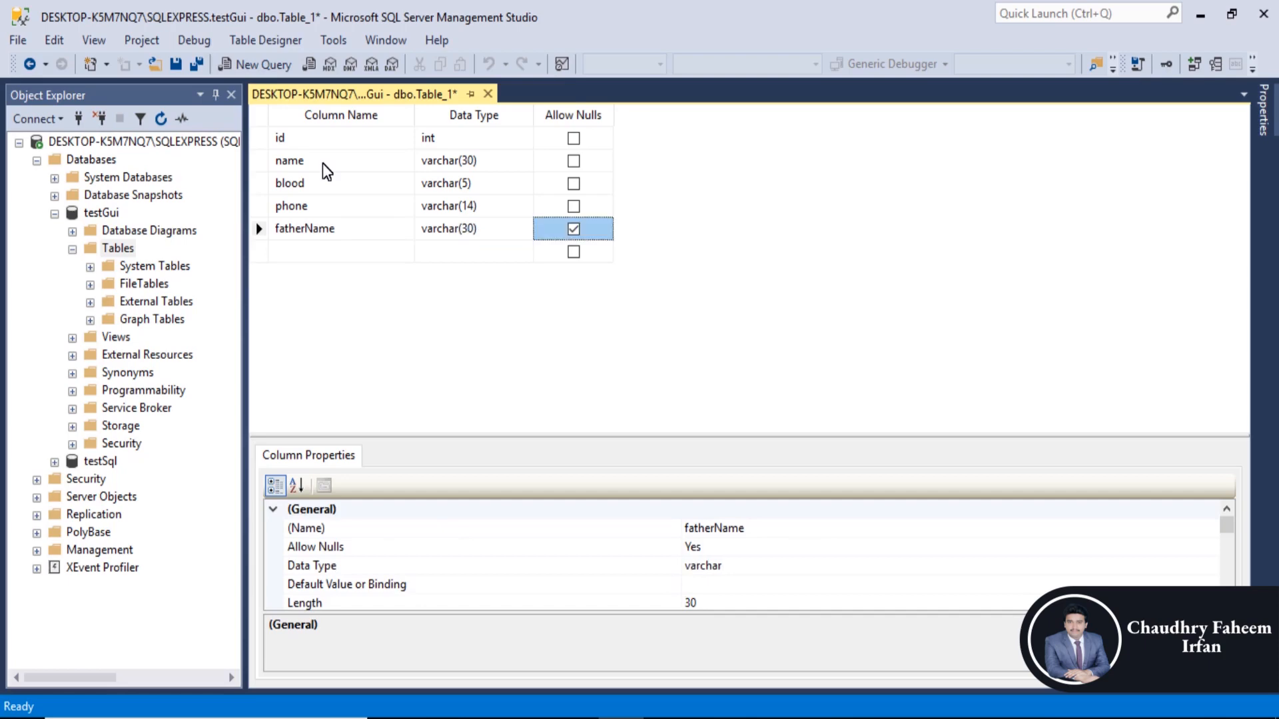
key(space)
- Add a new index to the table and set its indexed column to phone in ascending order
click(257, 208)
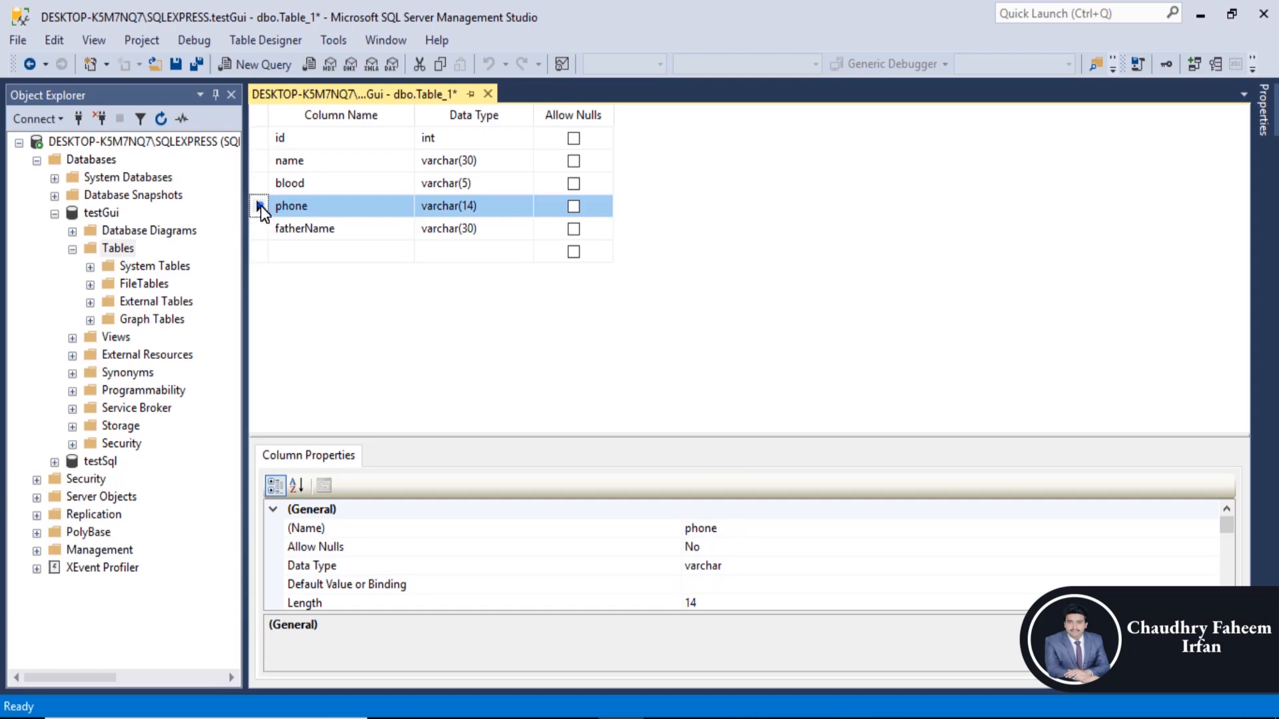
right_click(261, 206)
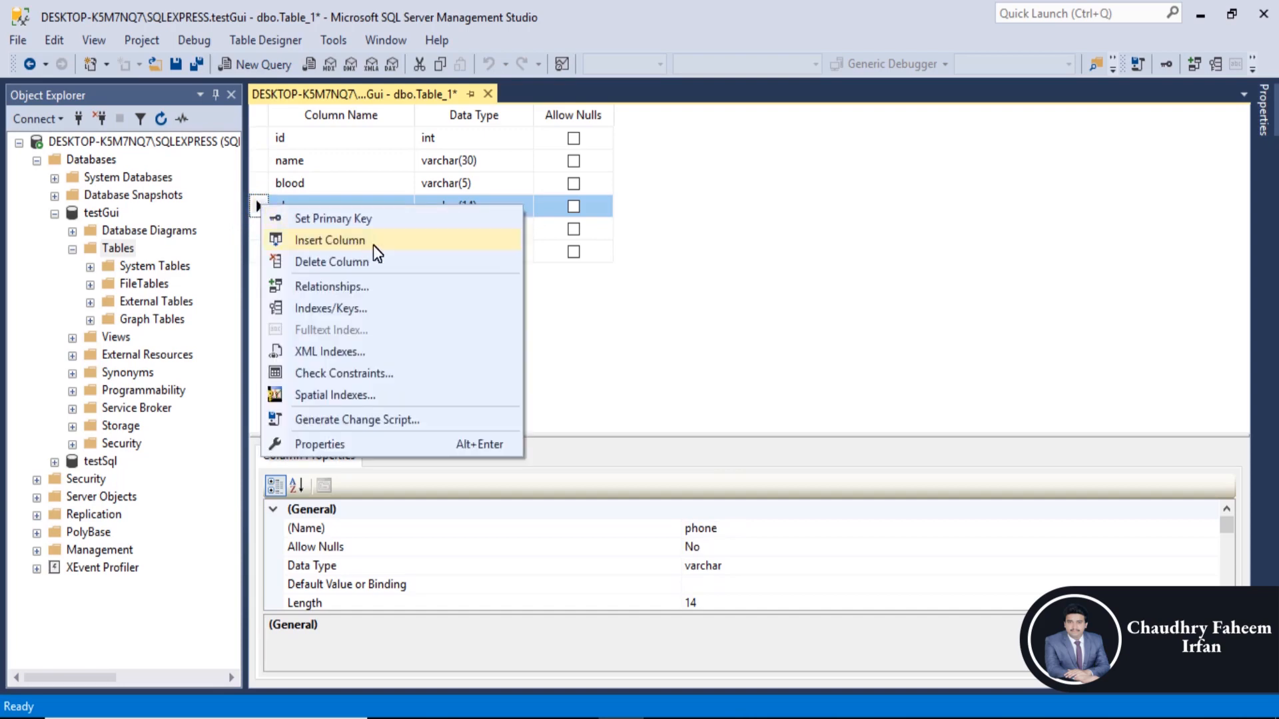
click(368, 311)
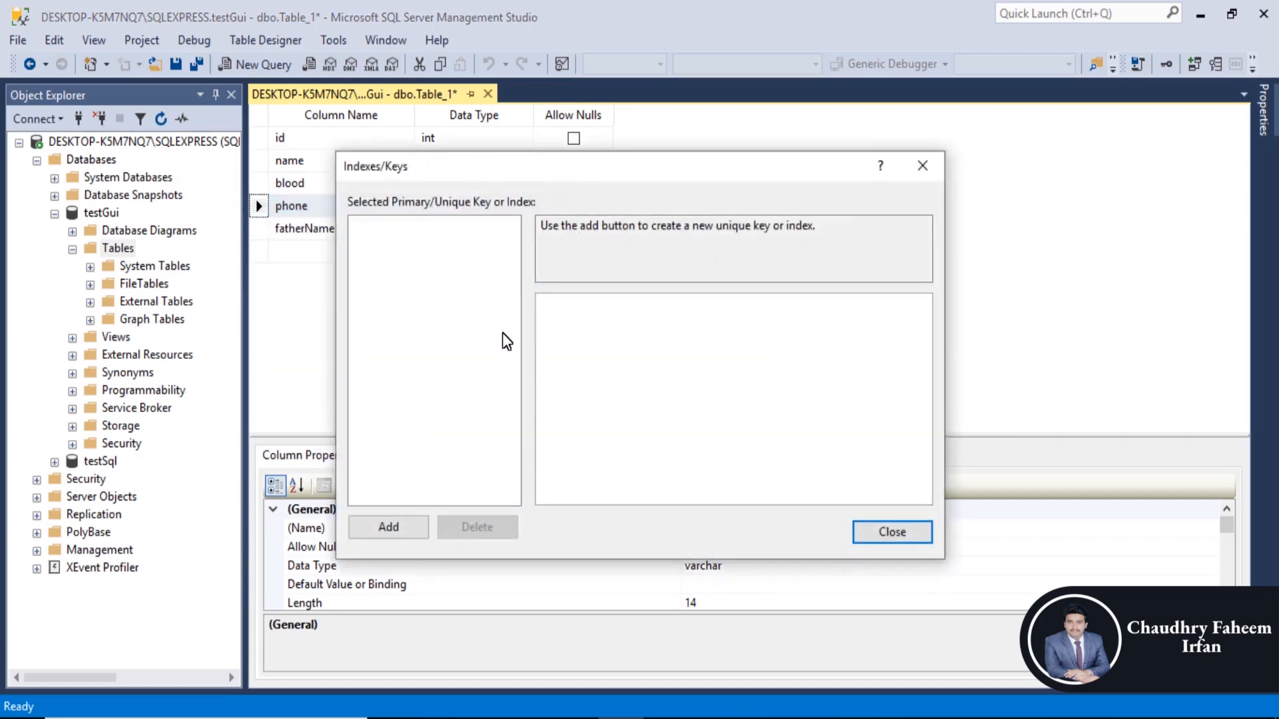
click(401, 526)
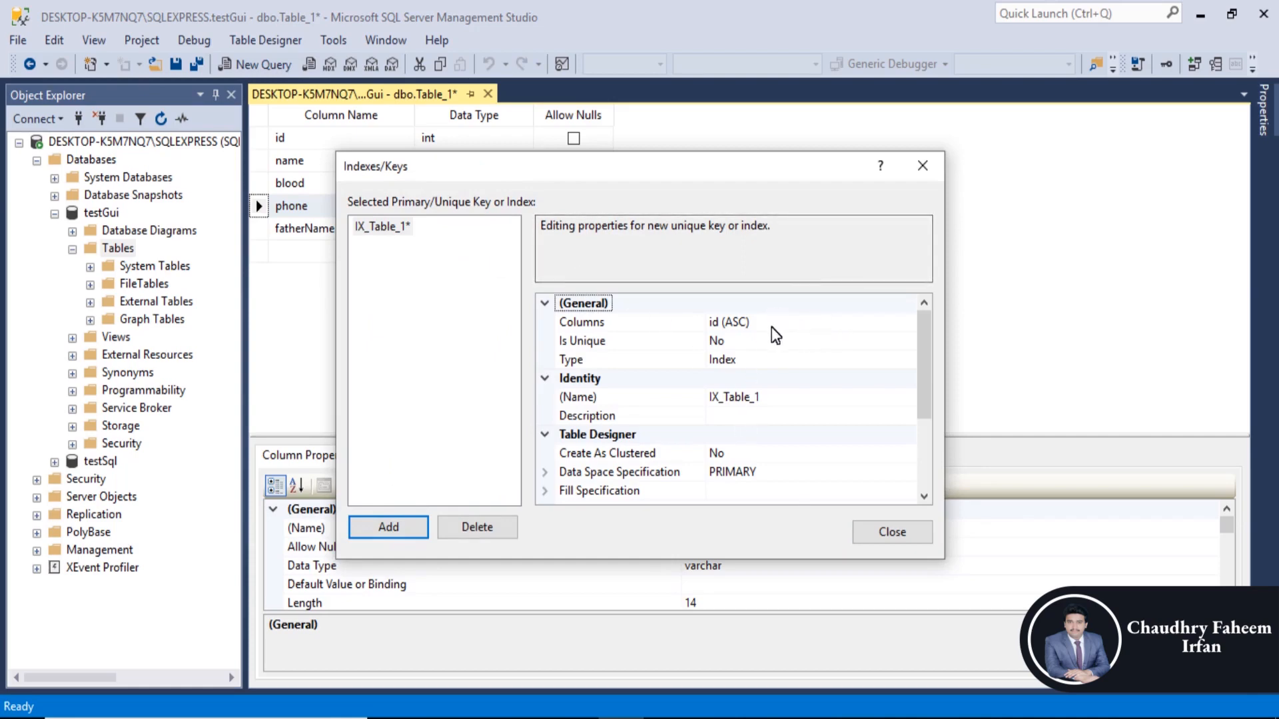
click(832, 323)
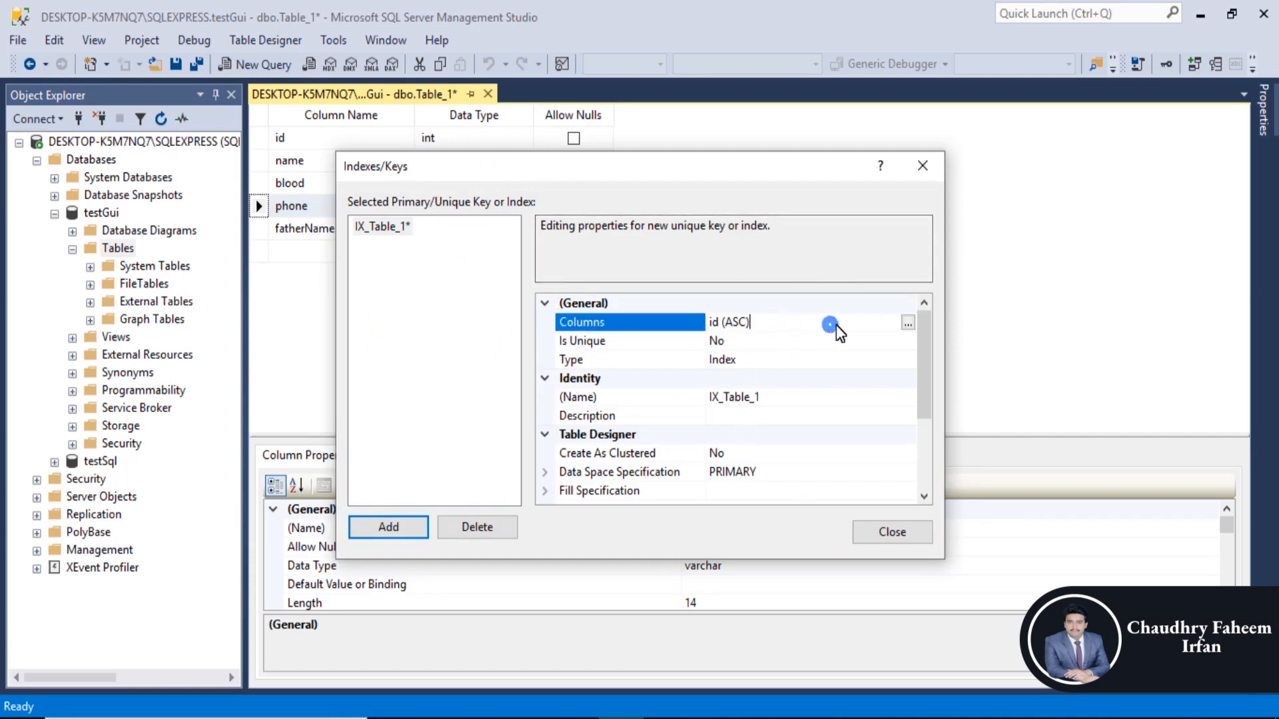
click(908, 324)
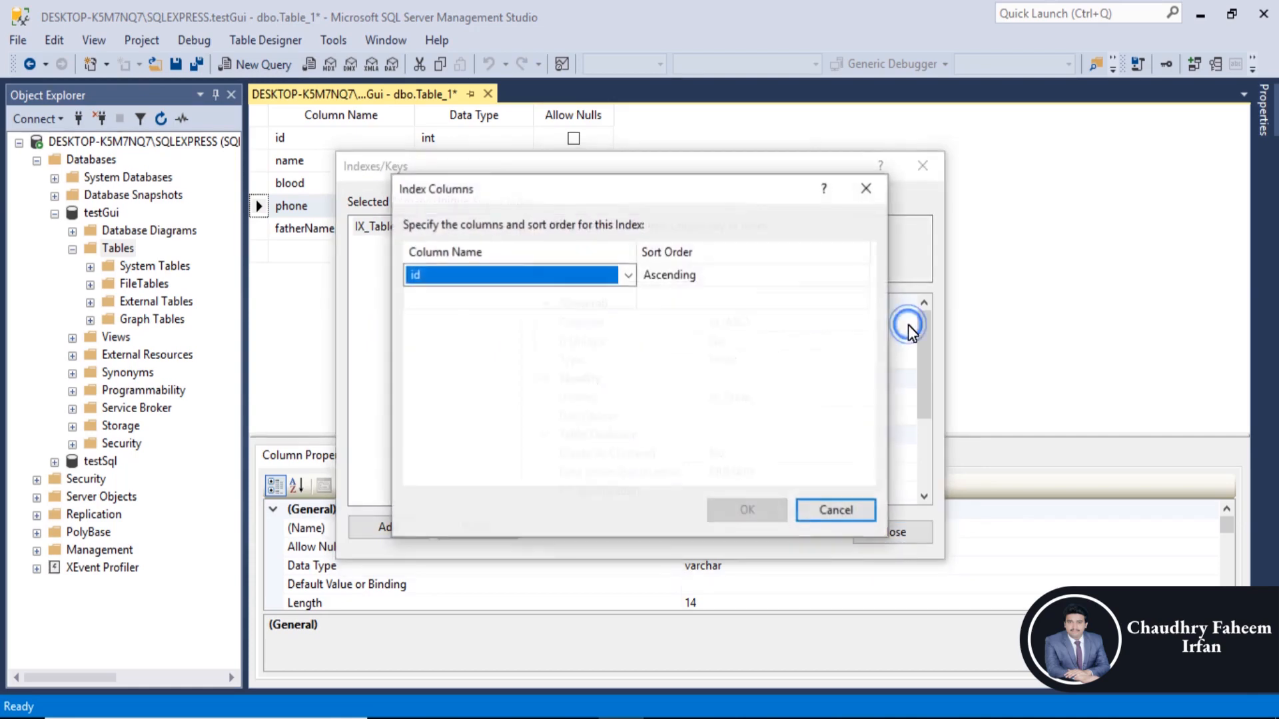
click(628, 276)
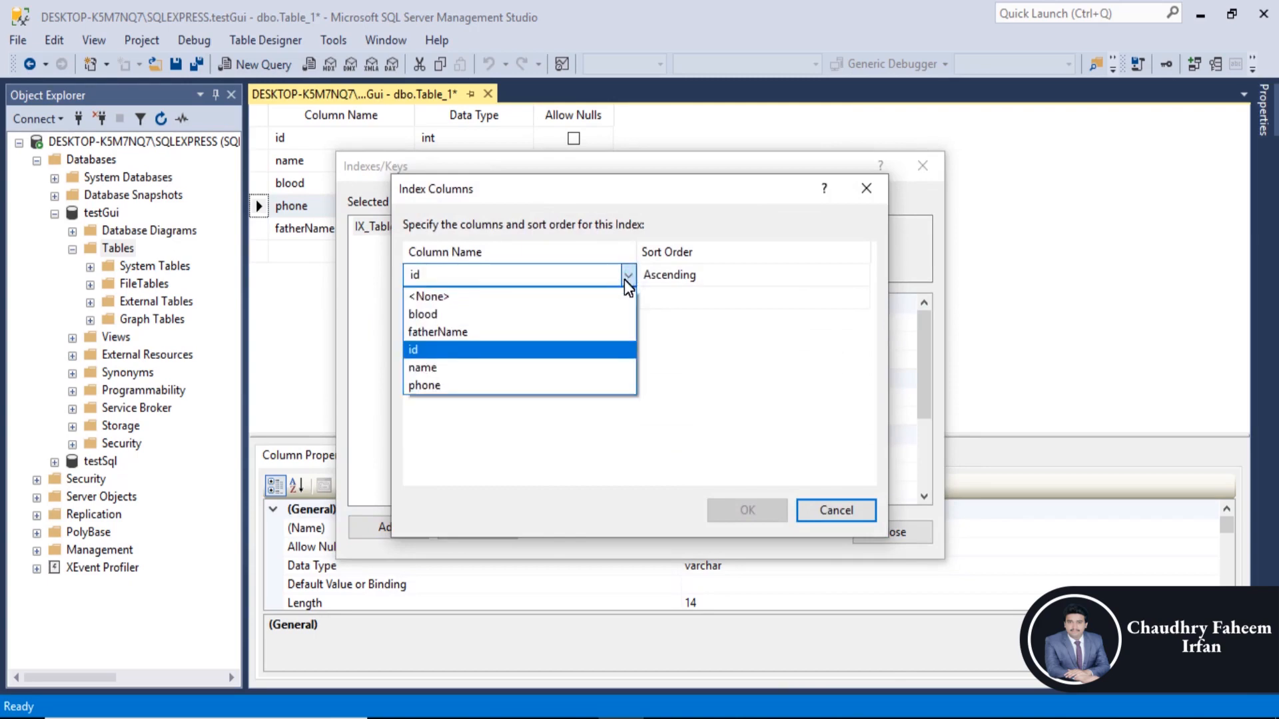
click(443, 386)
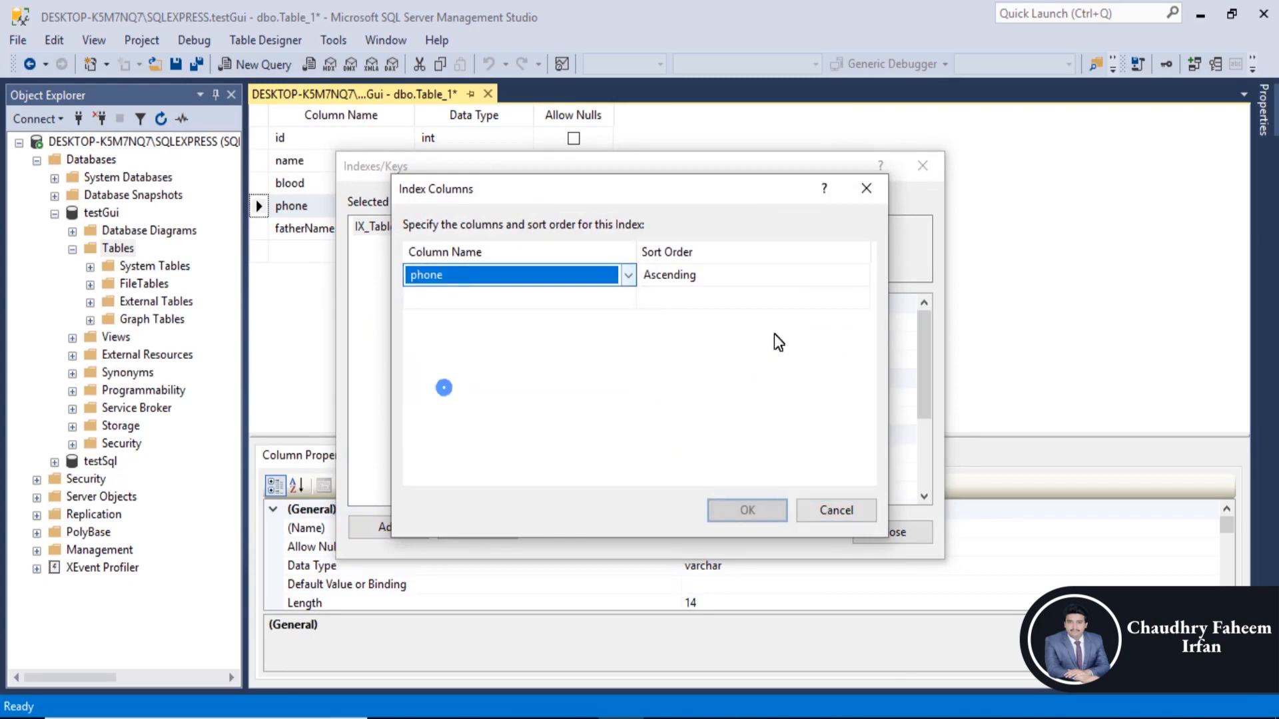
click(747, 513)
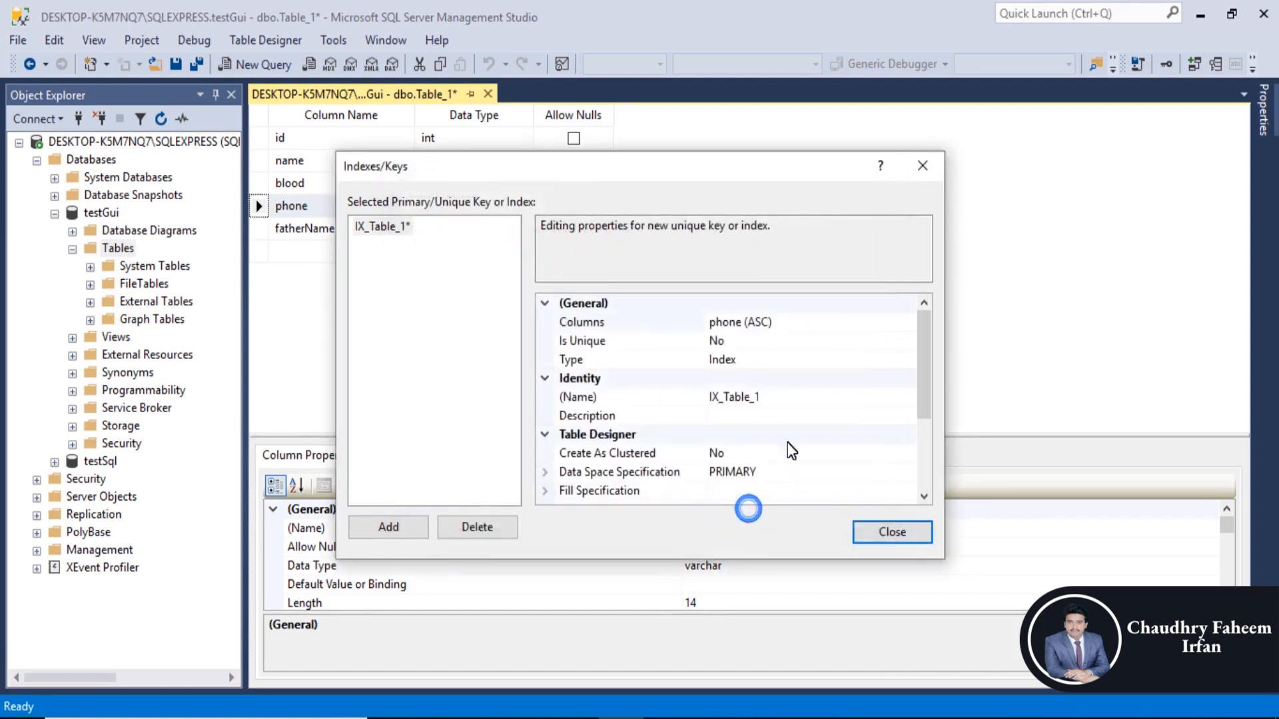
- Make the phone index unique and name it phone_unique
click(821, 343)
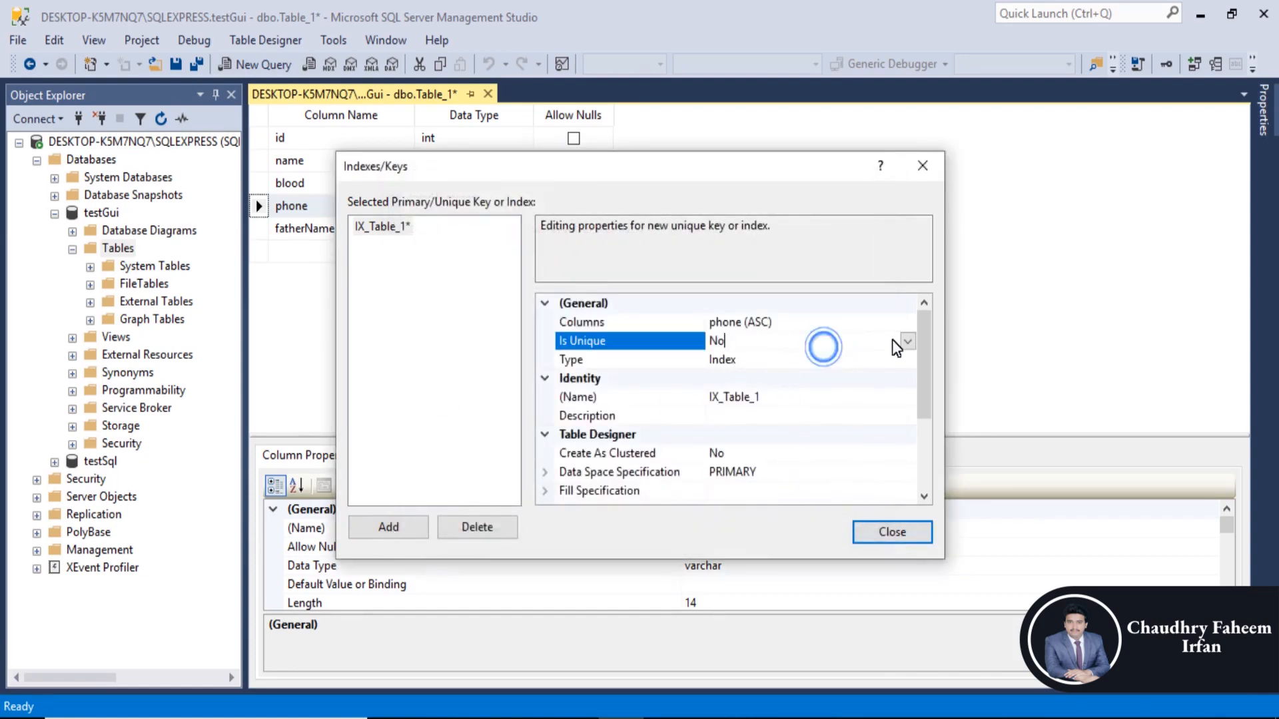
click(907, 341)
click(830, 361)
click(786, 398)
double_click(793, 402)
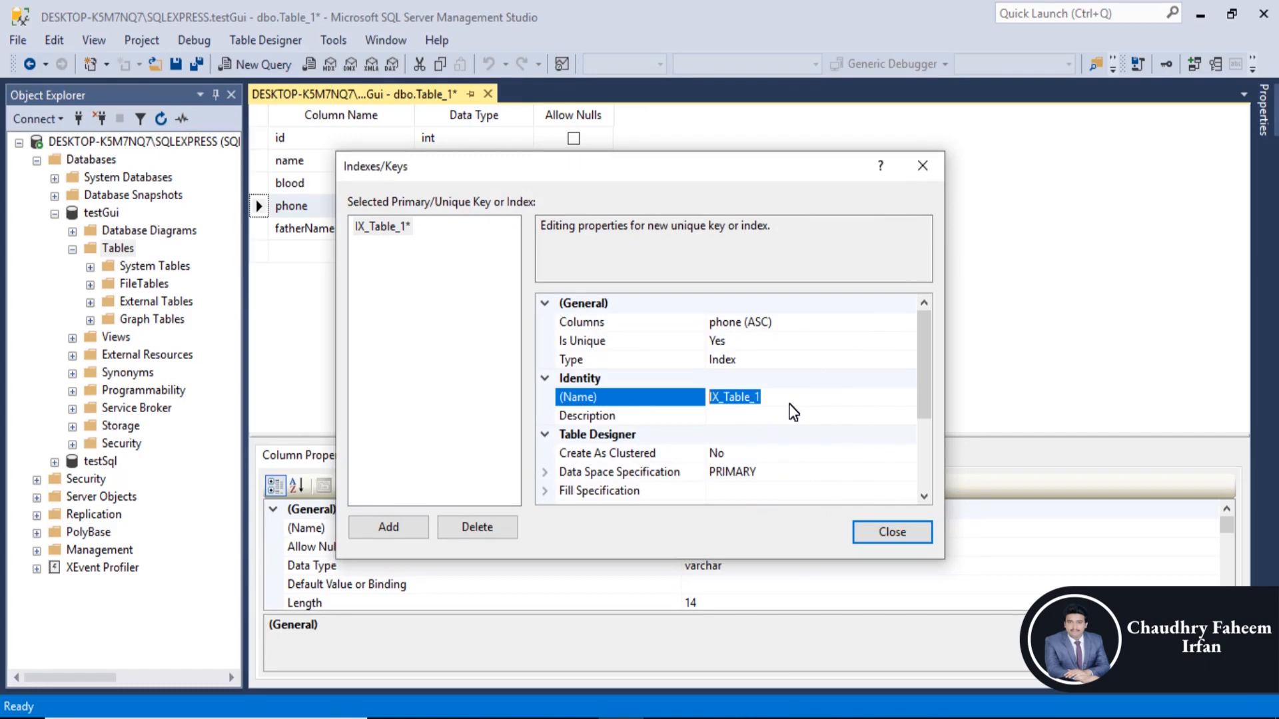
text(phone)
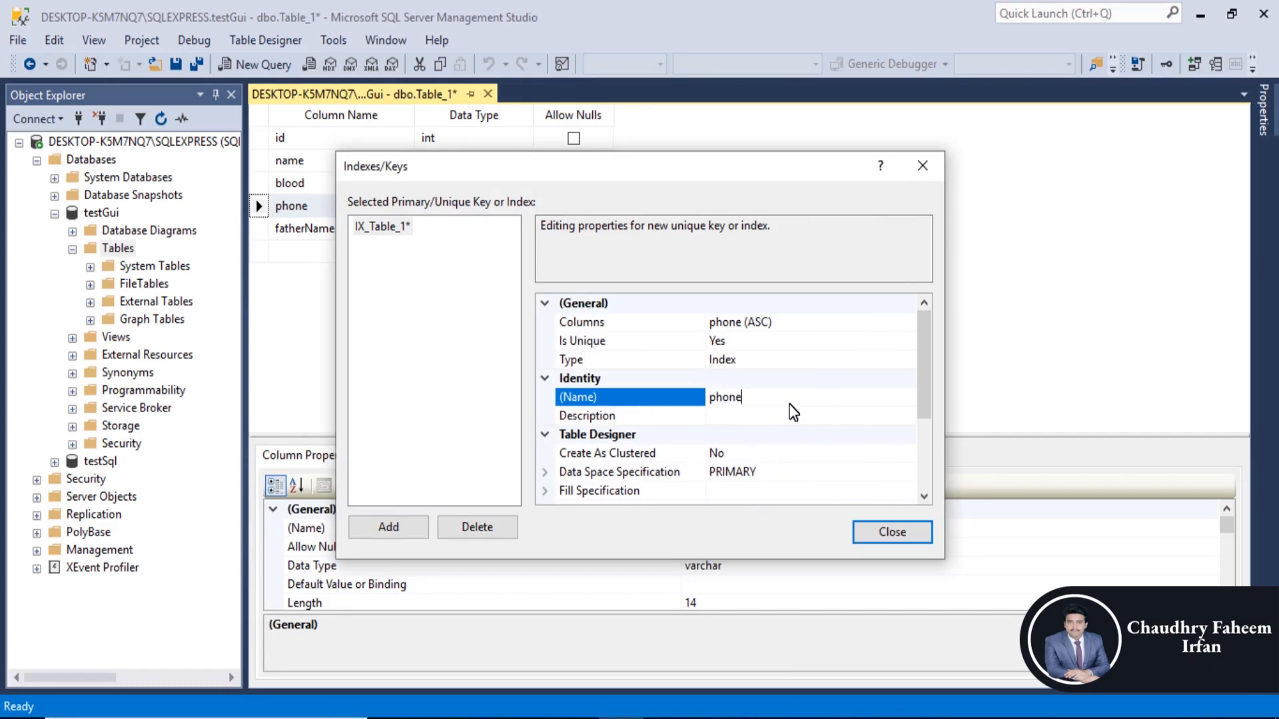
text(_unique)
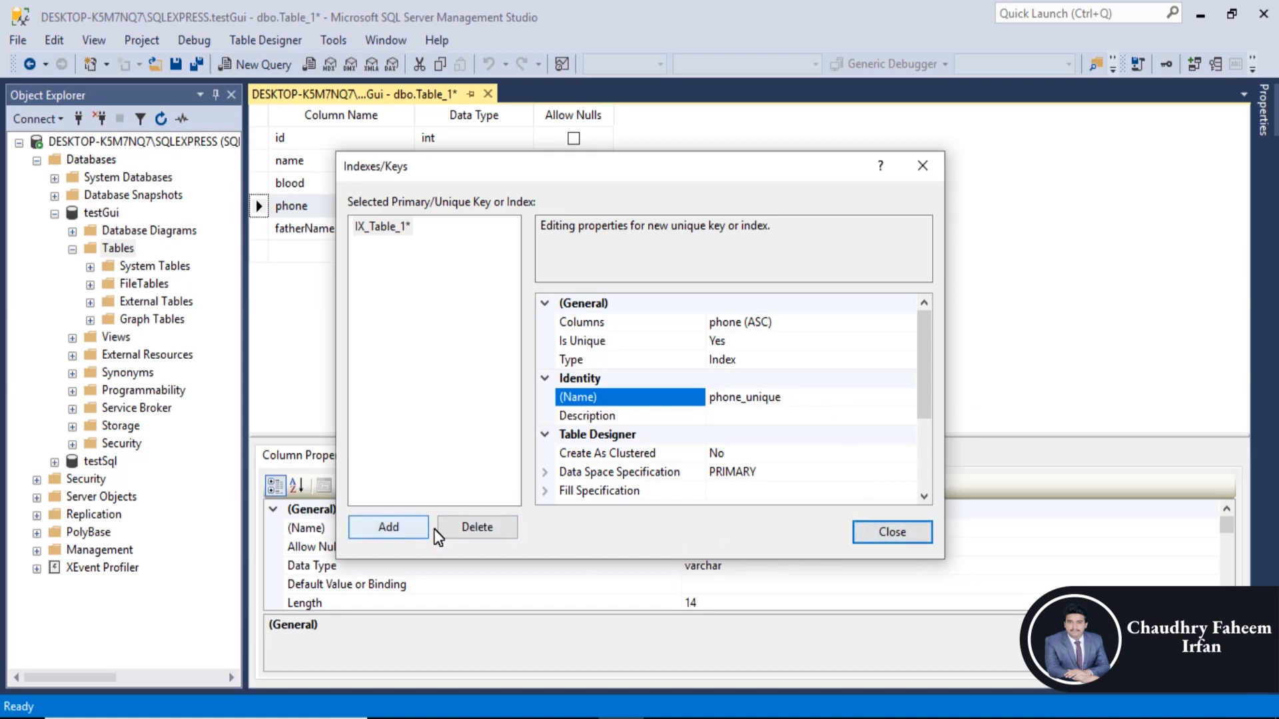
click(877, 529)
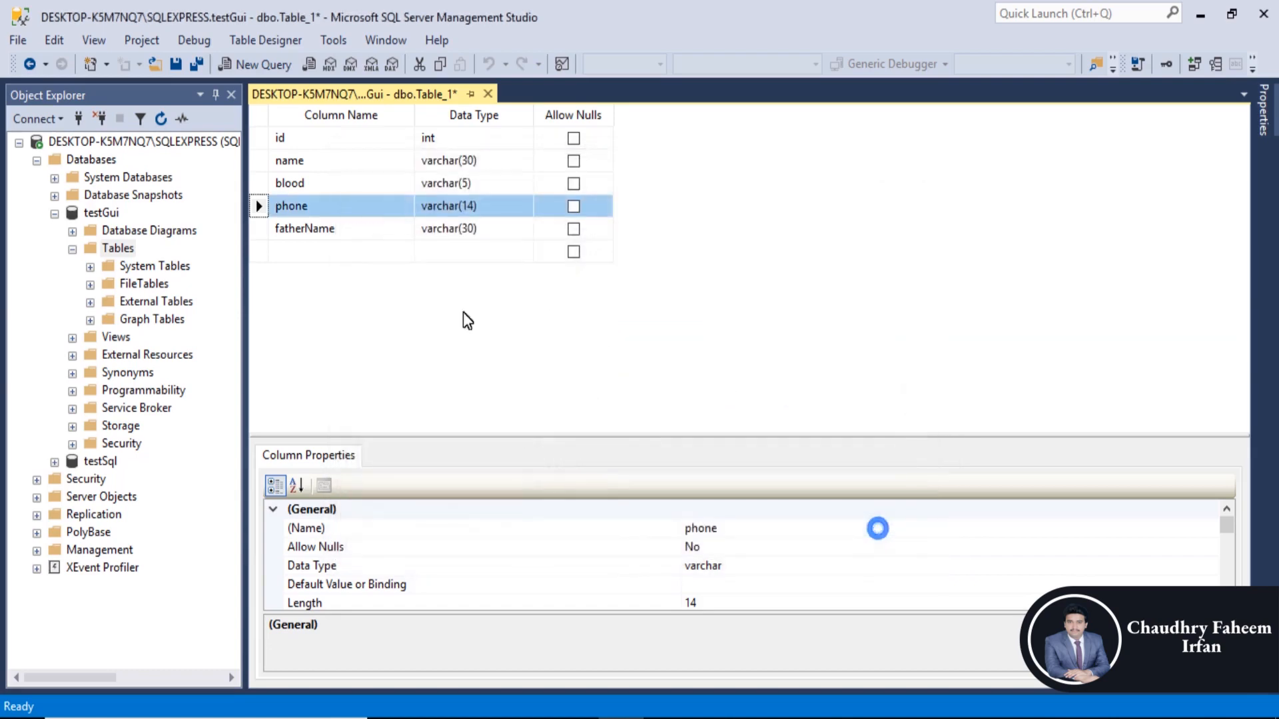
- Set the id column as the primary key and make it an identity column
right_click(259, 138)
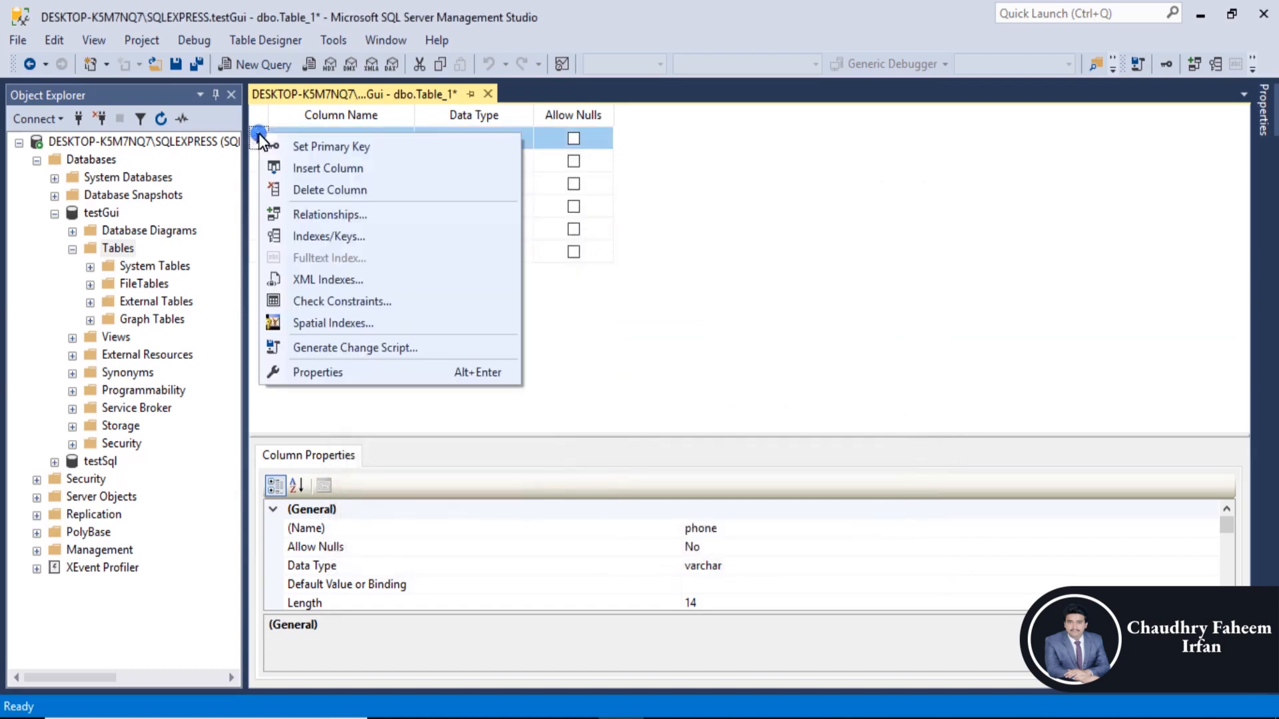
click(290, 152)
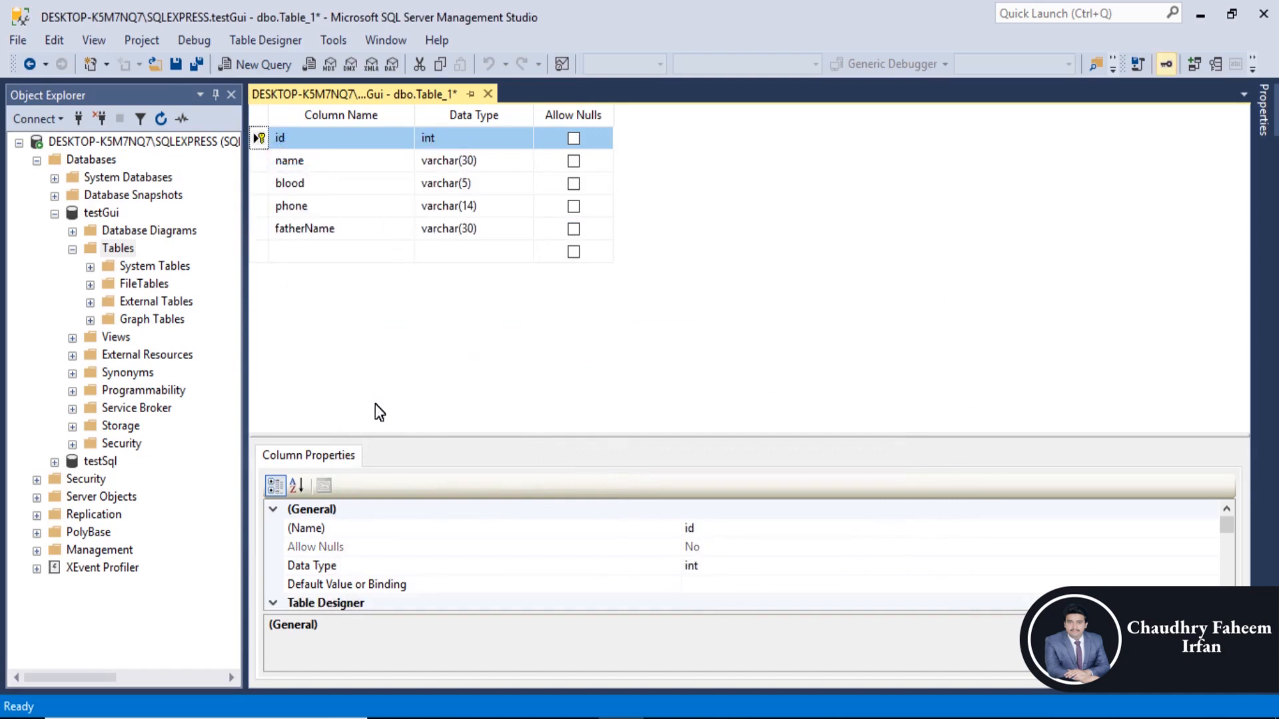
drag(374, 437, 375, 193)
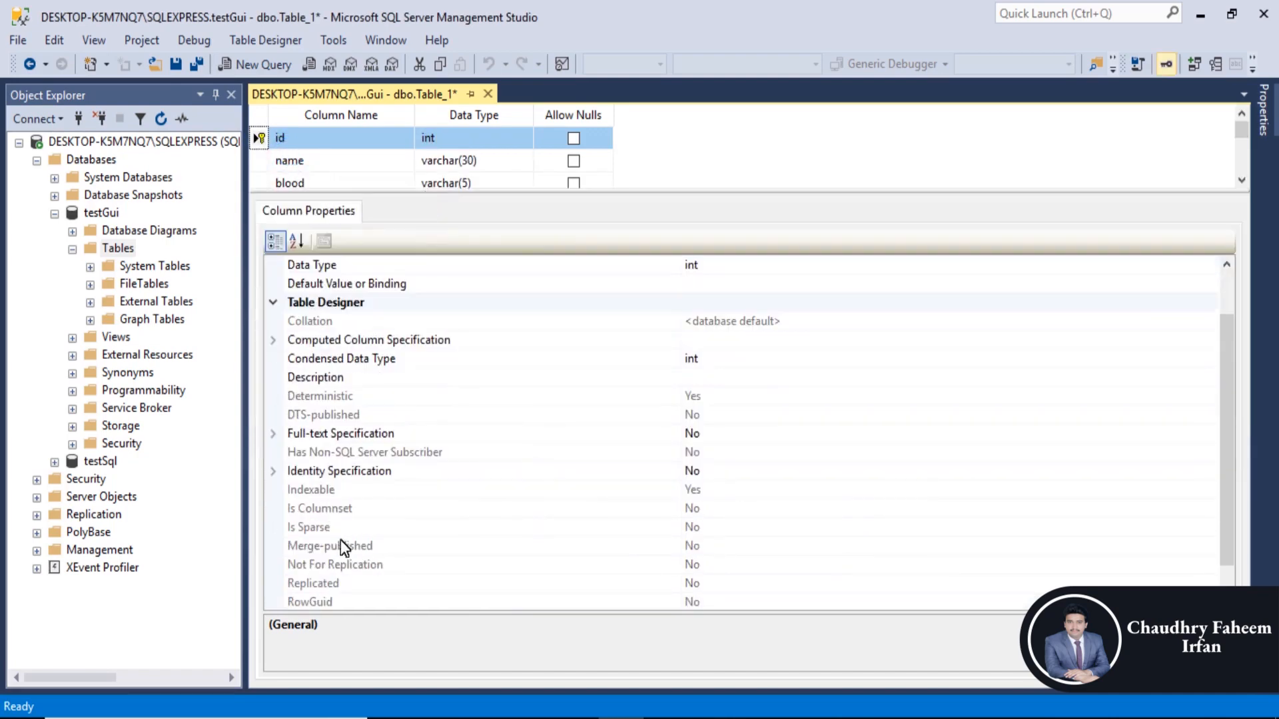
click(274, 471)
click(733, 492)
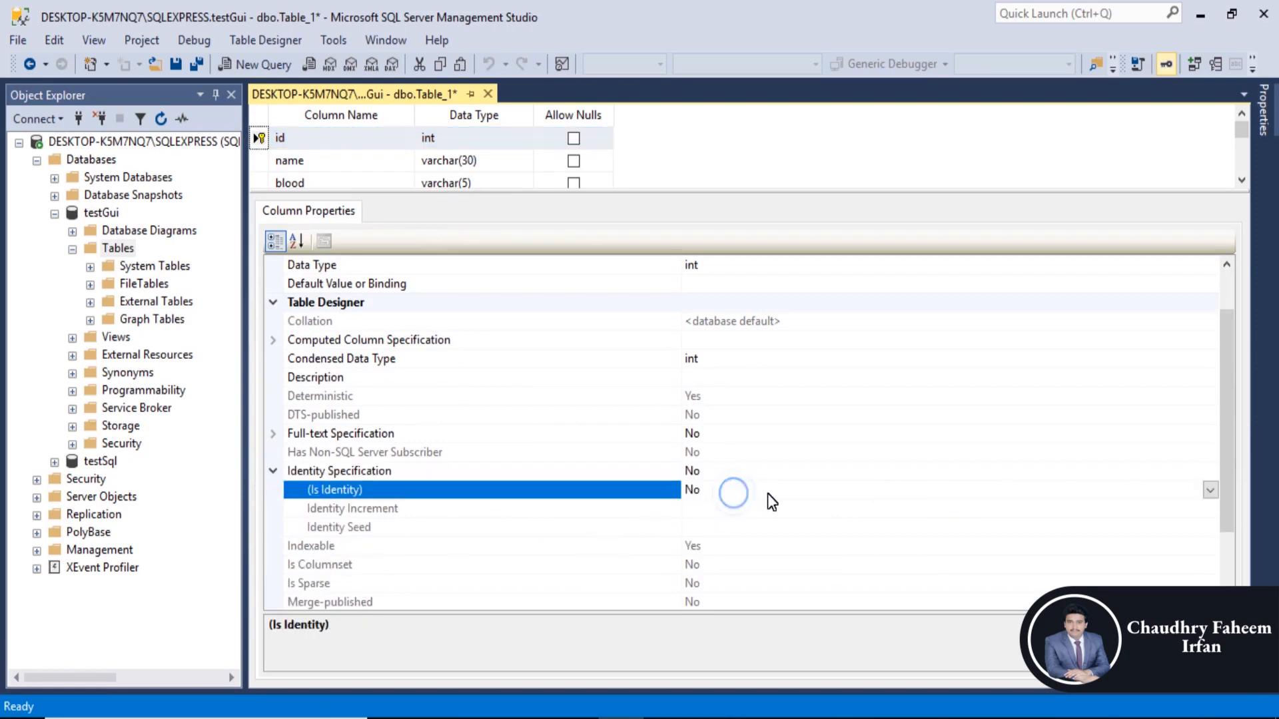
double_click(767, 494)
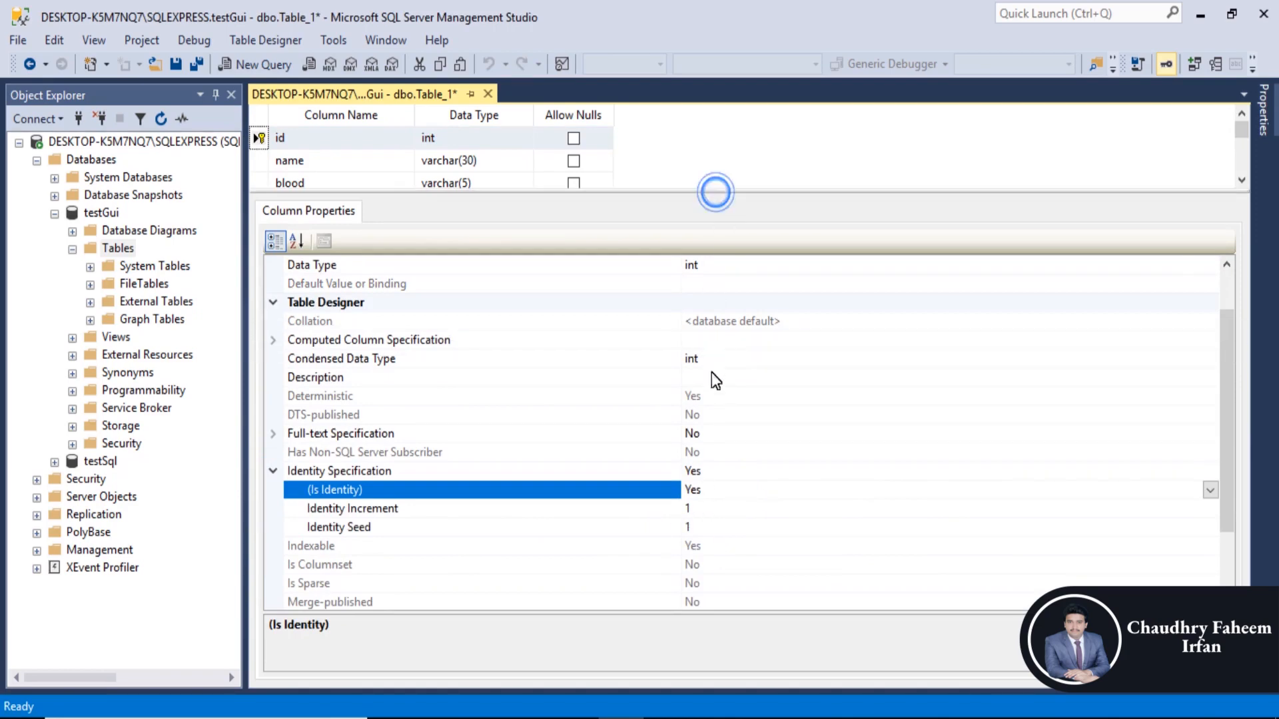
drag(714, 194, 709, 417)
- Save the new table under the name student and close its designer
key(ctrl+s)
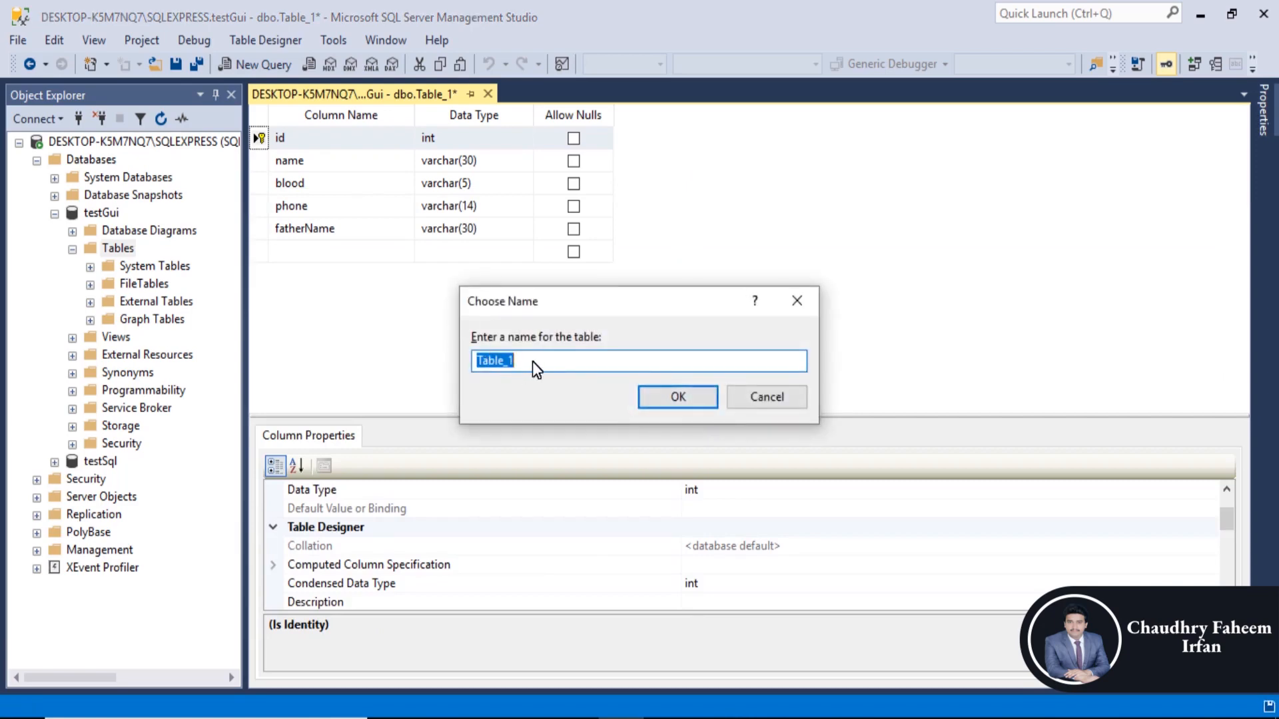
text(student)
click(658, 397)
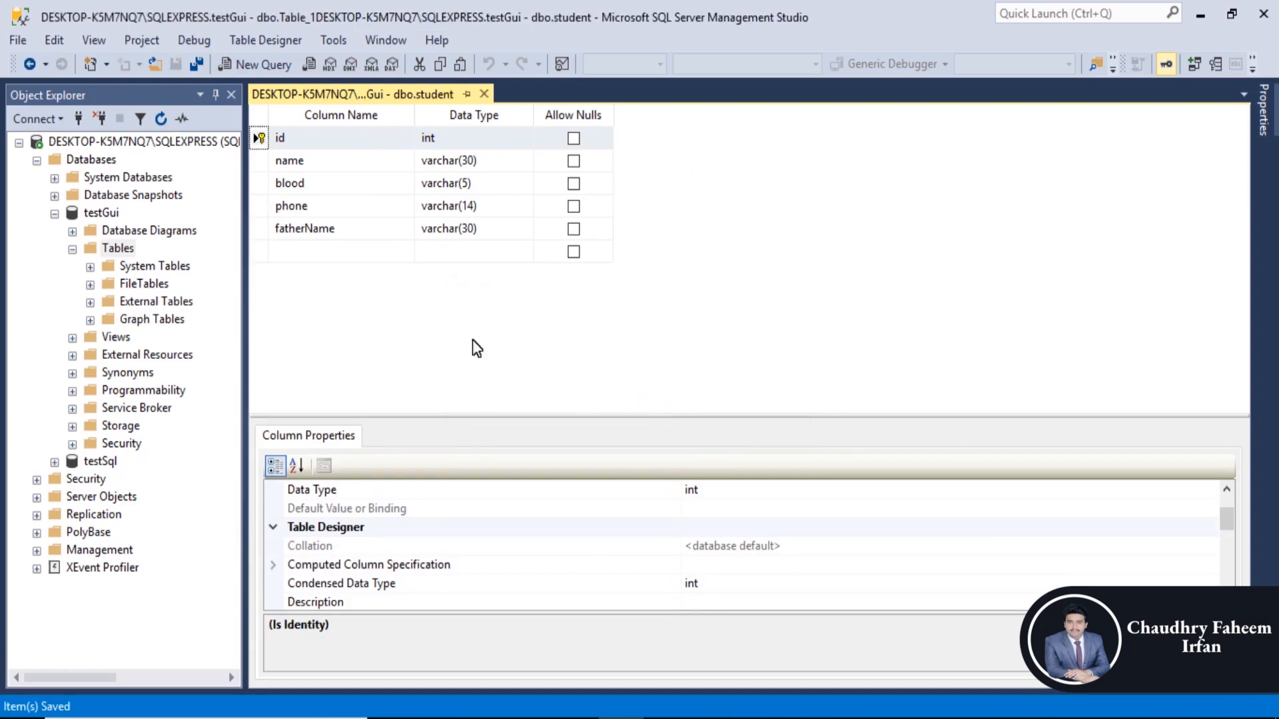
click(485, 92)
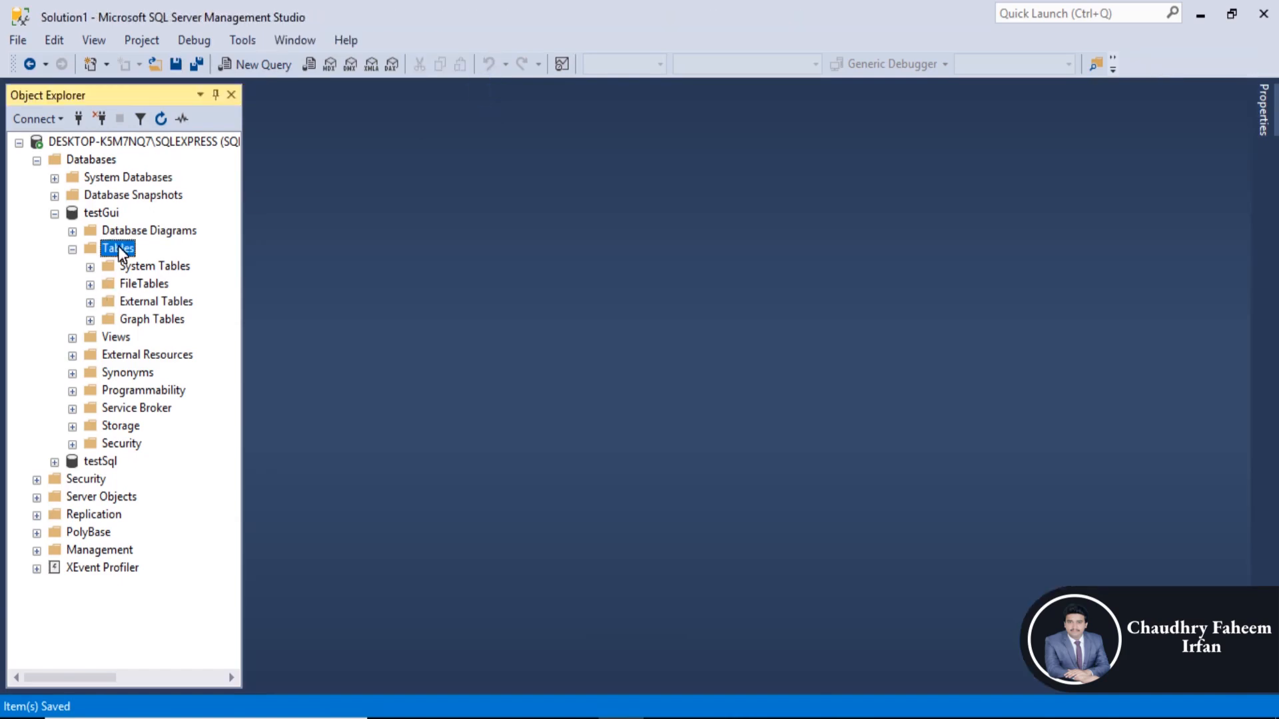
- Refresh the tables of the testGui database and reopen the student table in design view
click(159, 122)
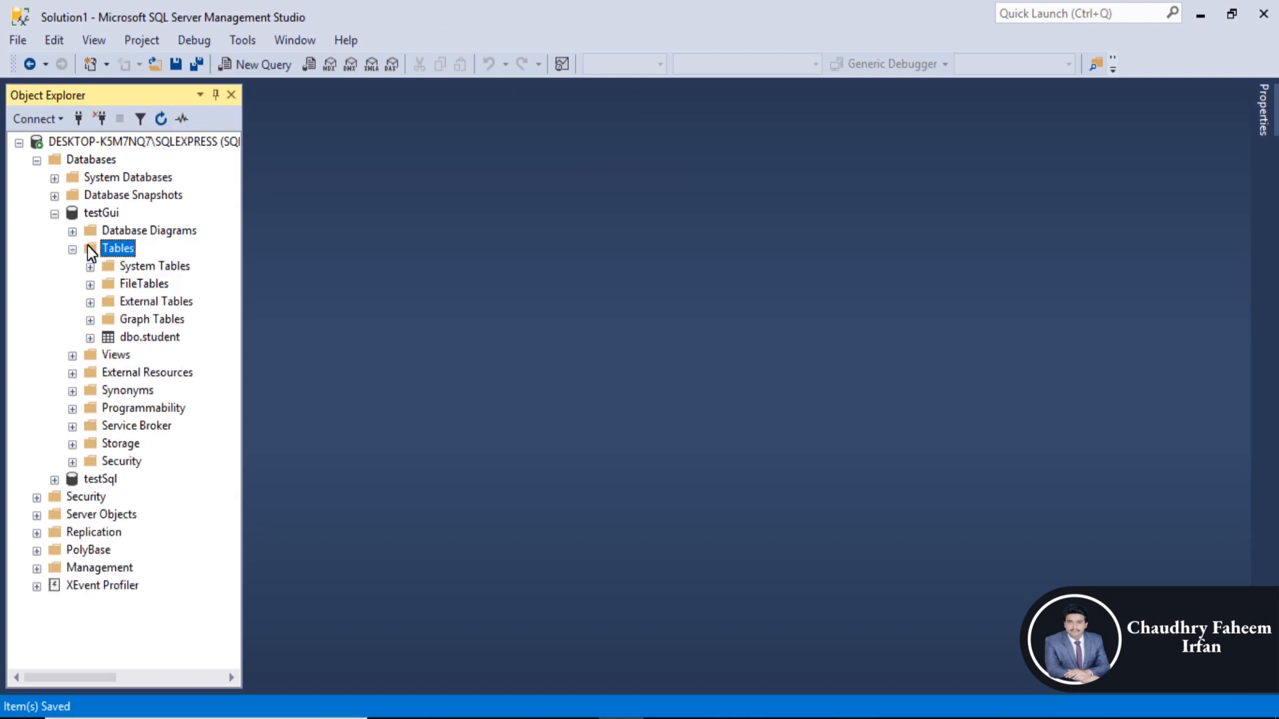
right_click(164, 339)
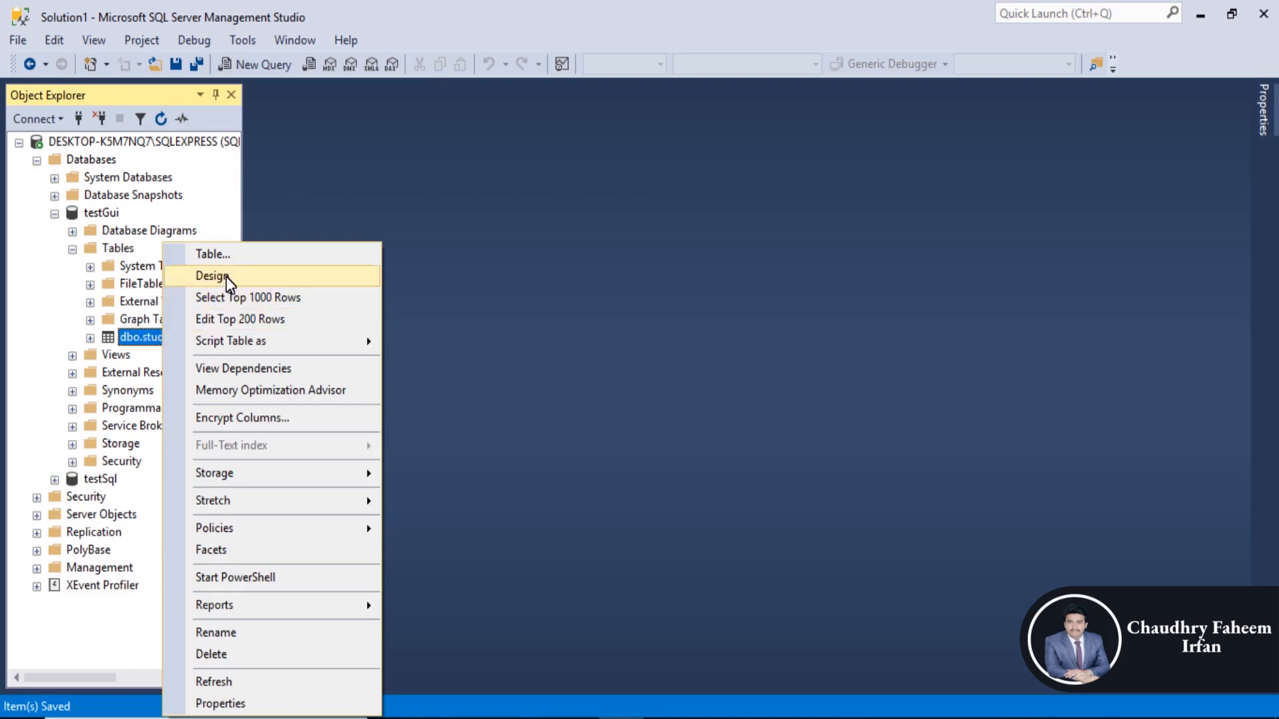
click(212, 276)
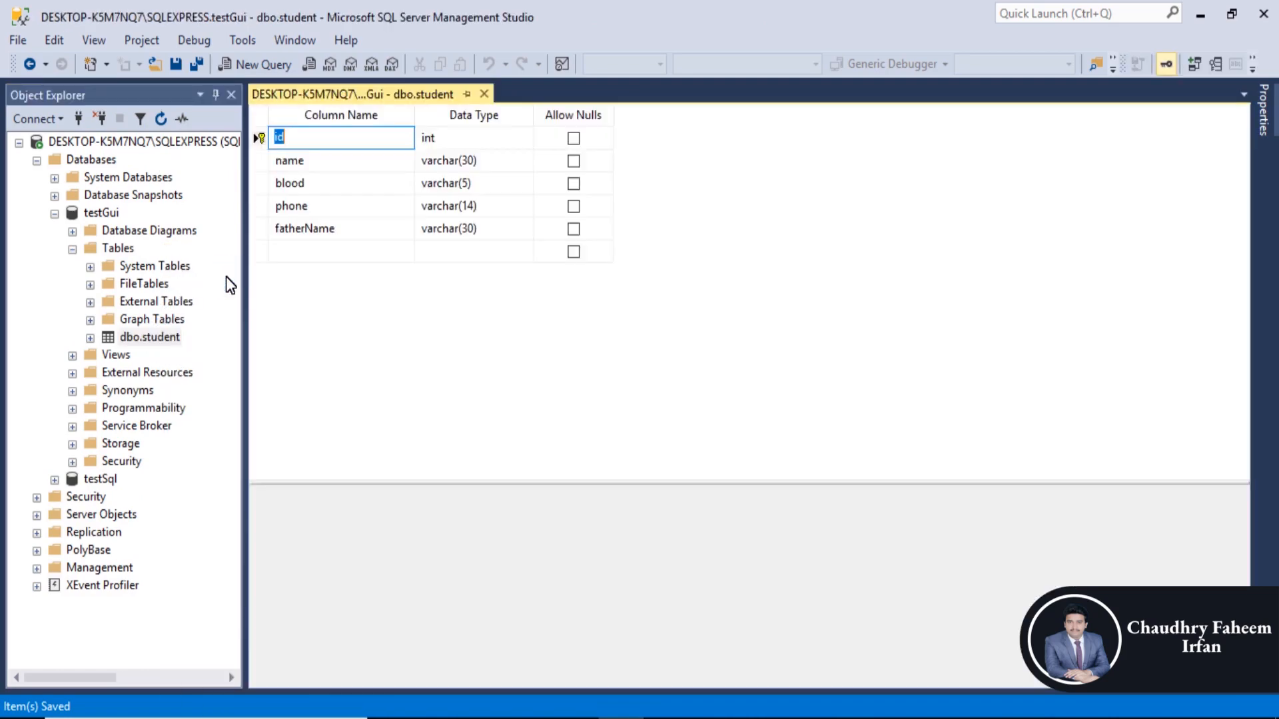